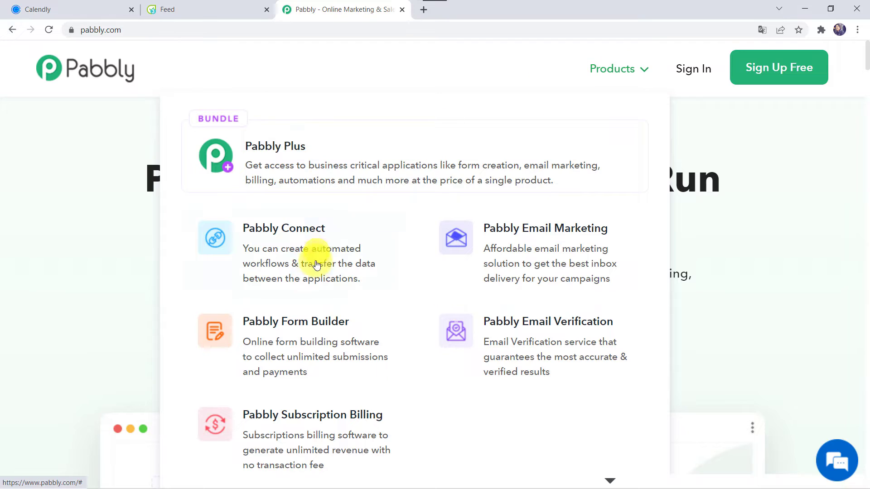
Open Pabbly Connect from Products, sign in, and reach the workflow dashboard.
{"action": "left_click", "coordinate": [315, 268]}
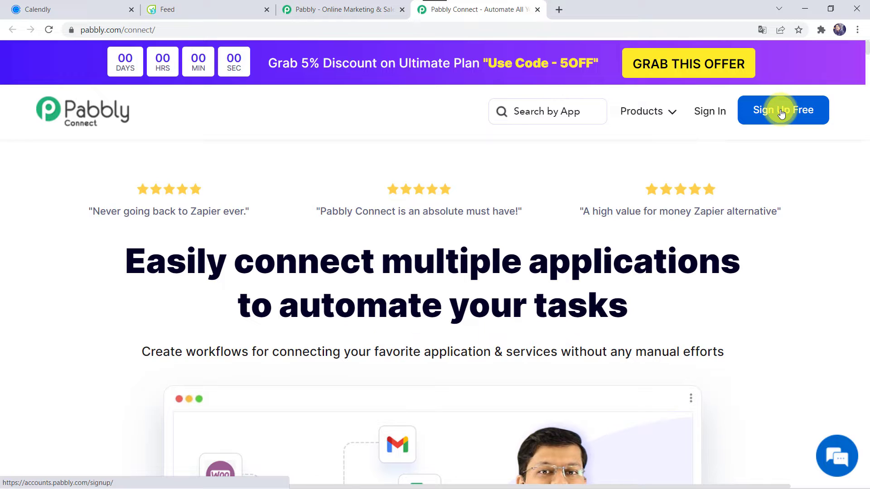
{"action": "left_click", "coordinate": [704, 112]}
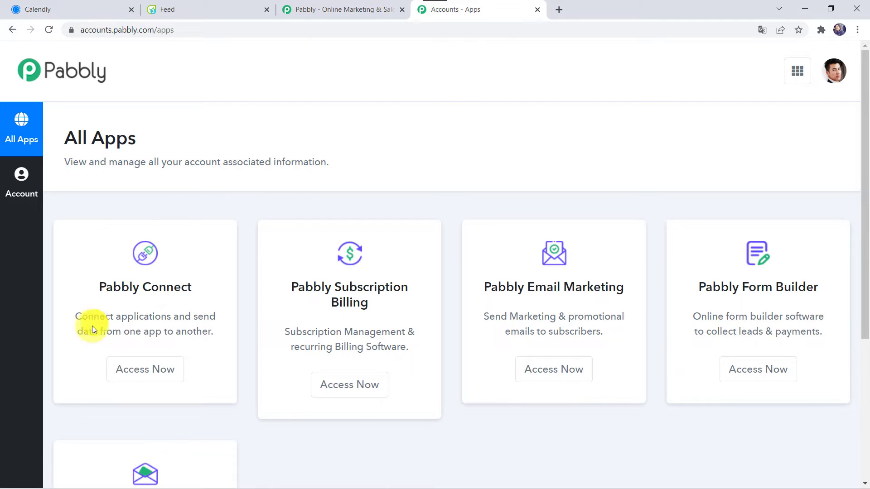
{"action": "left_click", "coordinate": [150, 365]}
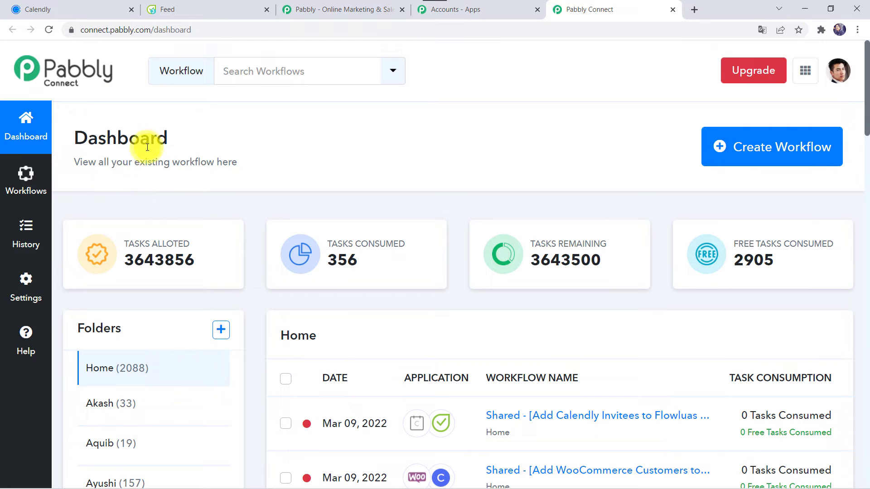
{"action": "scroll", "coordinate": [526, 389], "scroll_direction": "down", "scroll_amount": 5}
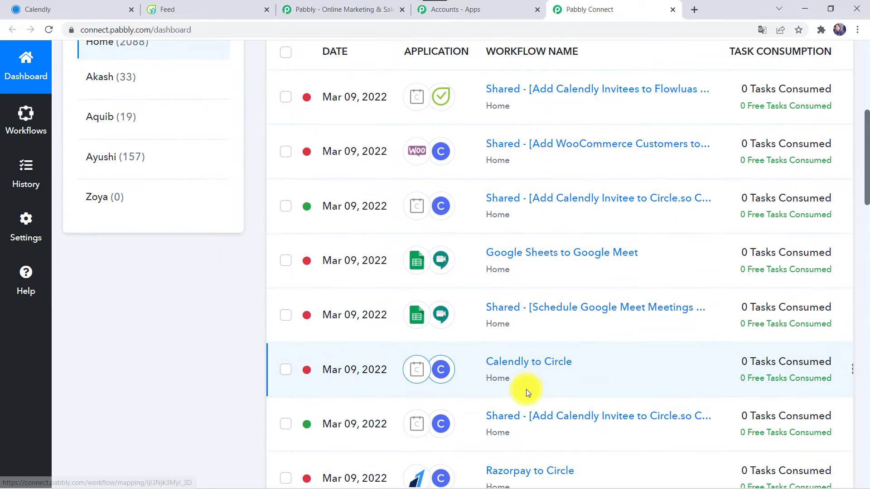
{"action": "scroll", "coordinate": [526, 392], "scroll_direction": "up", "scroll_amount": 5}
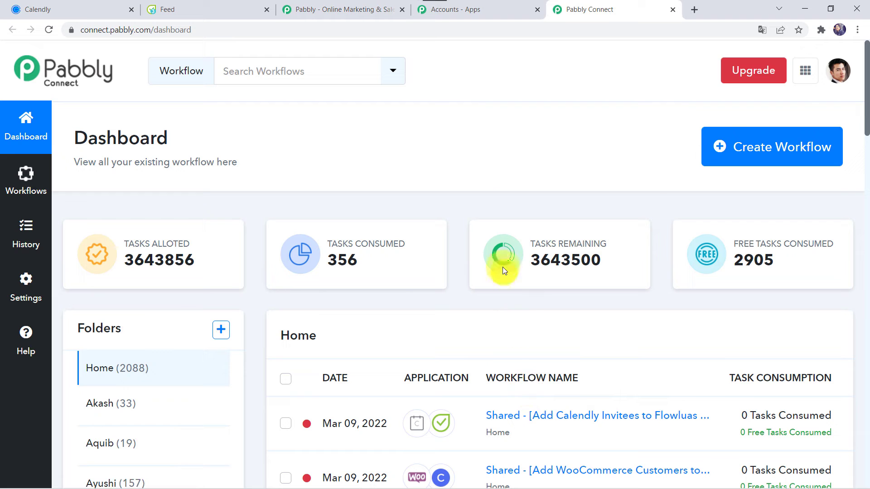
Create a new workflow named 'Add Calendly Invitees to Flowlu as Contact'.
{"action": "left_click", "coordinate": [752, 149]}
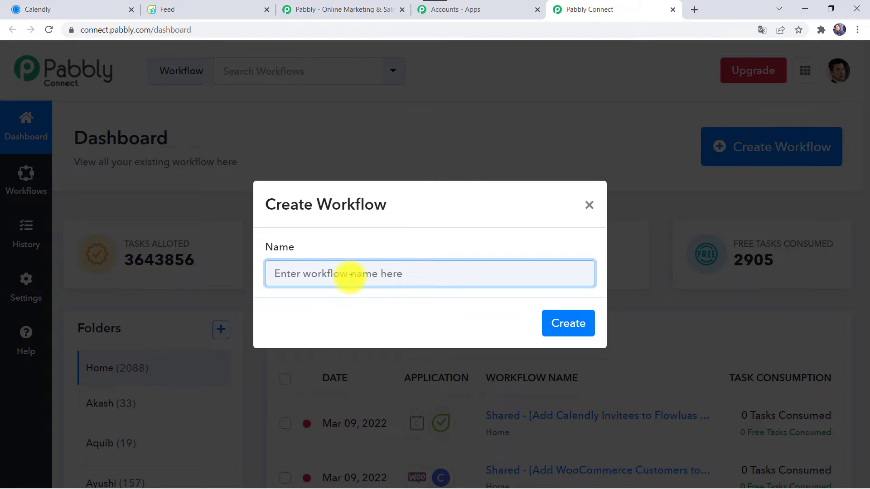
{"action": "type", "text": "Add Calendly Invitees to Flowlu as Contact"}
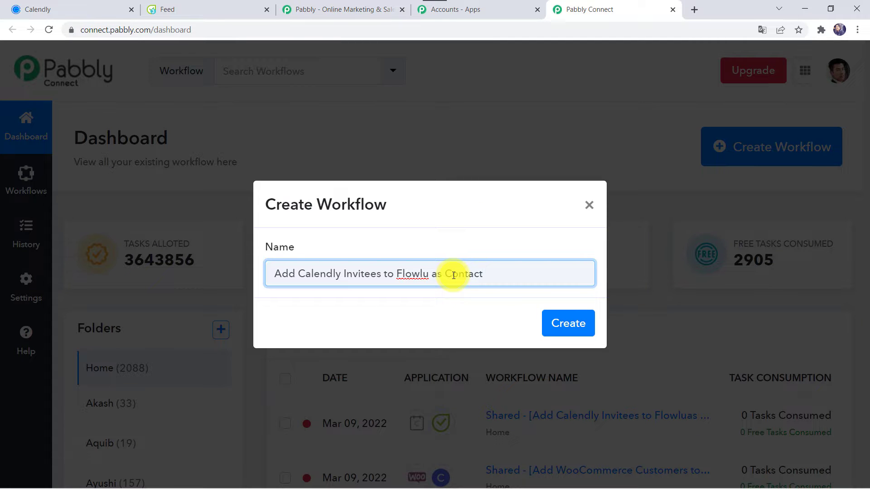
{"action": "left_click", "coordinate": [561, 325]}
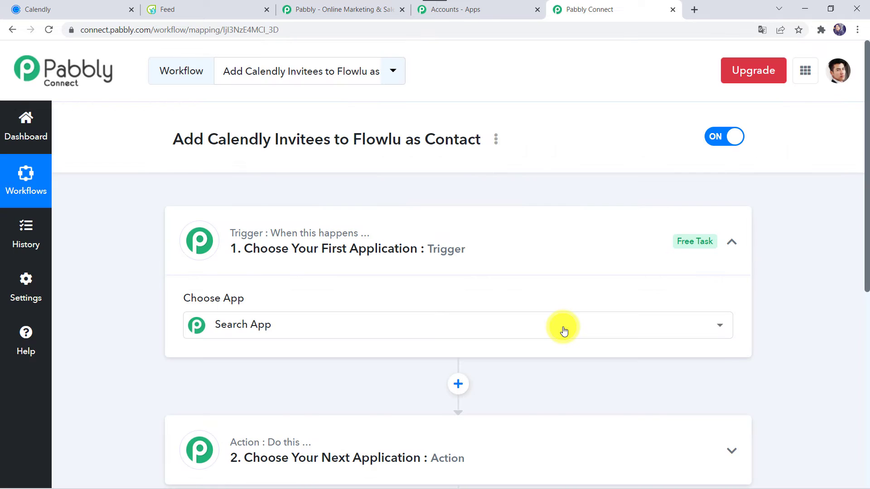
Search 'Calen' and choose Calendly as the trigger app.
{"action": "left_click", "coordinate": [467, 256]}
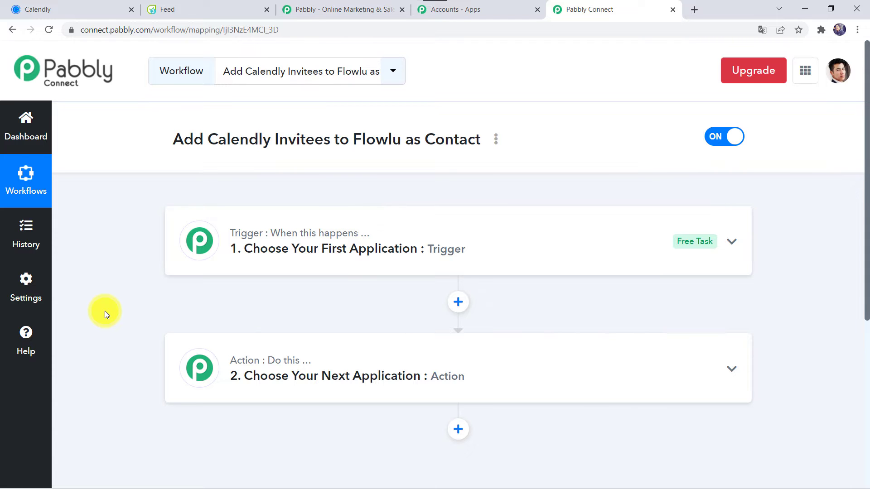
{"action": "left_click", "coordinate": [436, 249]}
{"action": "scroll", "coordinate": [436, 249], "scroll_direction": "down", "scroll_amount": 2}
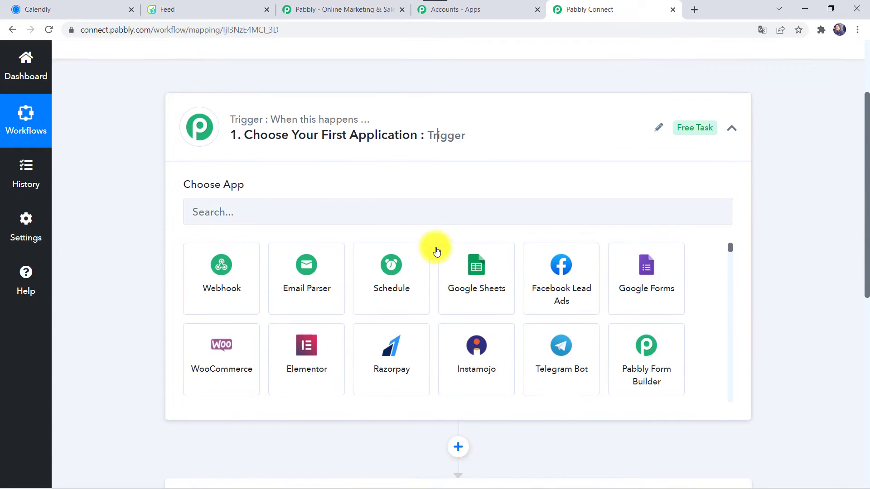
{"action": "left_click", "coordinate": [324, 211]}
{"action": "type", "text": "Ca"}
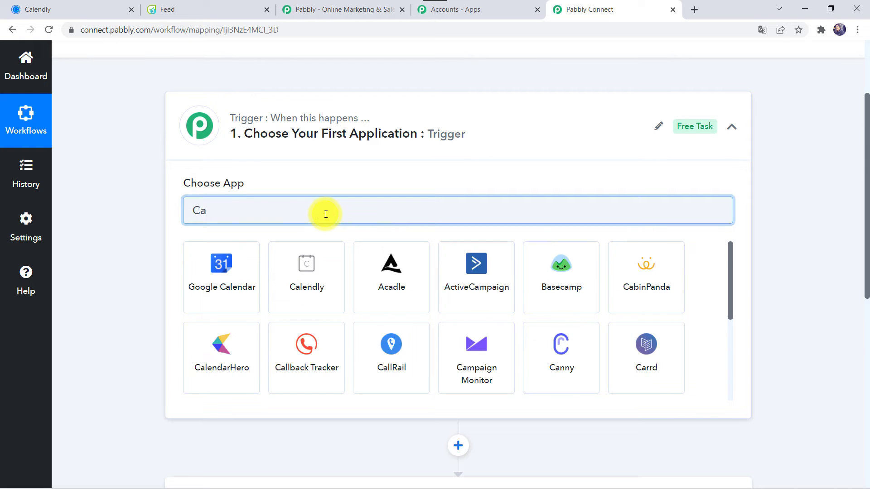
{"action": "type", "text": "len"}
{"action": "left_click", "coordinate": [301, 278]}
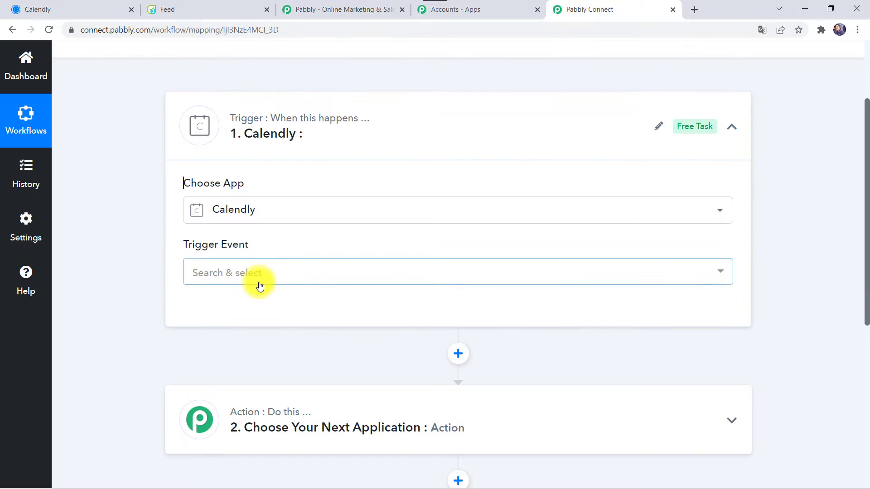
Set the trigger event to Invitee Created and start a new Calendly connection.
{"action": "left_click", "coordinate": [258, 281]}
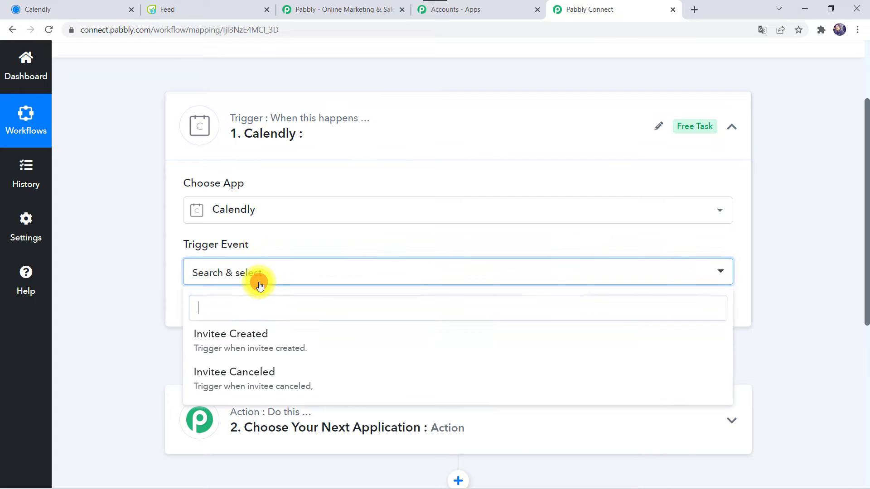
{"action": "left_click", "coordinate": [254, 348]}
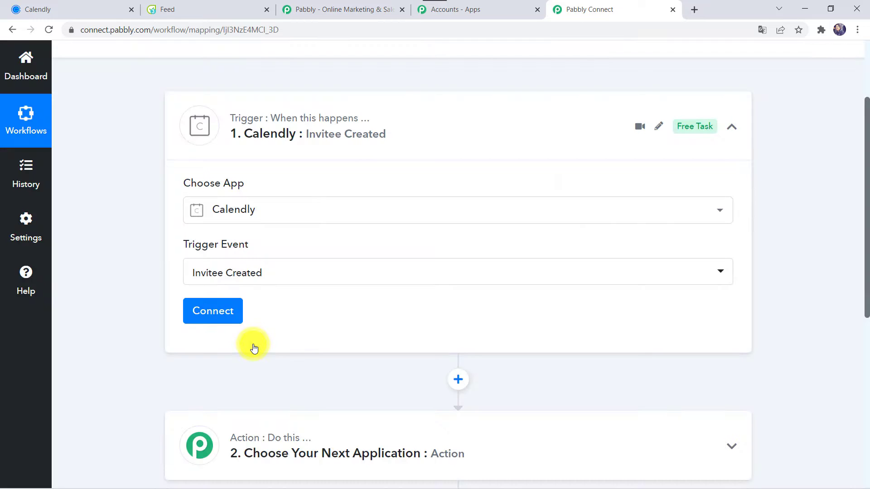
{"action": "left_click", "coordinate": [220, 323]}
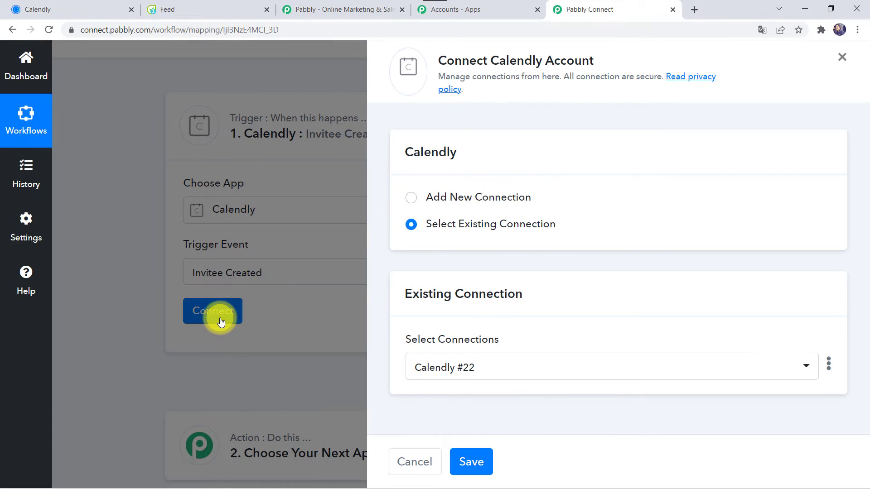
{"action": "left_click", "coordinate": [439, 195]}
{"action": "scroll", "coordinate": [437, 335], "scroll_direction": "down", "scroll_amount": 1}
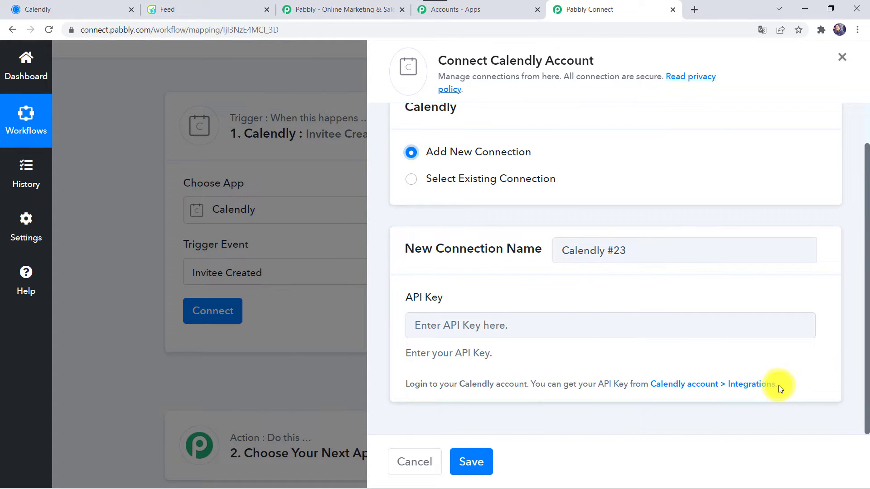
{"action": "left_click", "coordinate": [76, 5]}
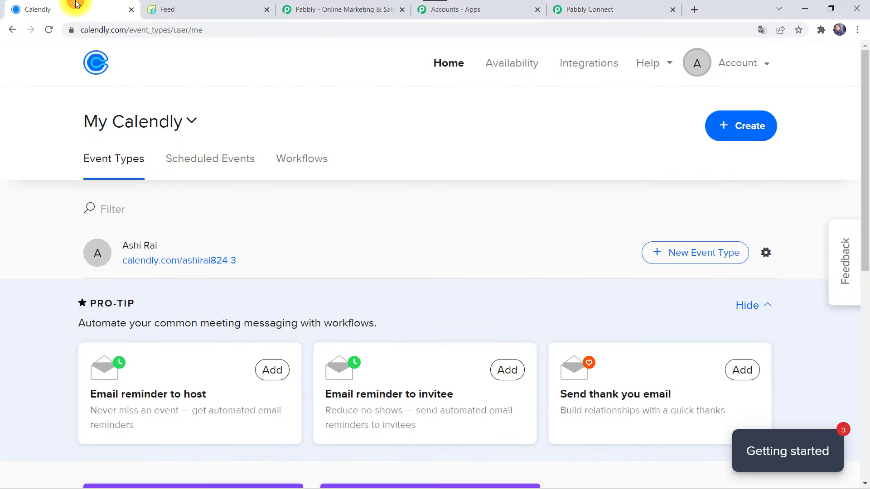
Copy the API key from Calendly's Integrations > API & Webhooks page.
{"action": "left_click", "coordinate": [590, 66]}
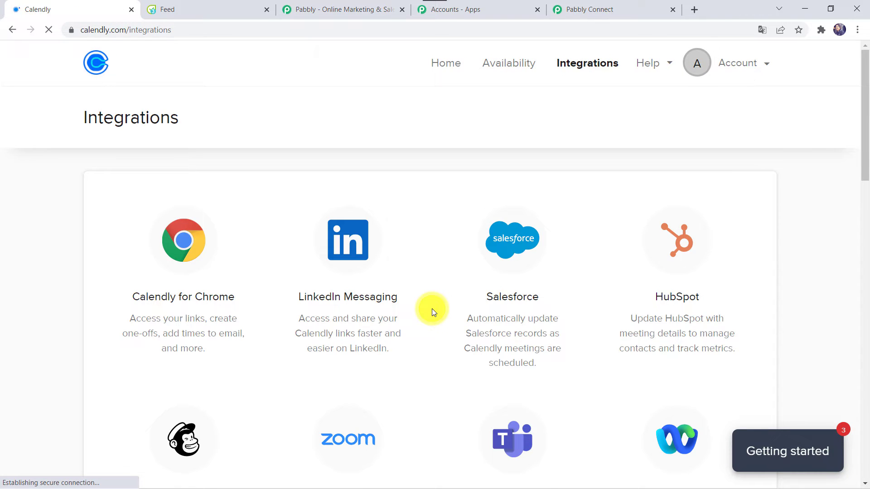
{"action": "scroll", "coordinate": [433, 312], "scroll_direction": "down", "scroll_amount": 15}
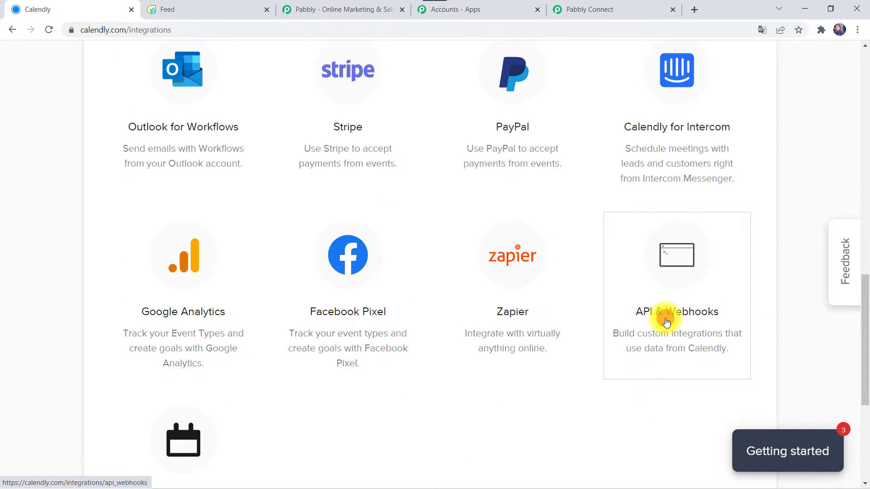
{"action": "left_click", "coordinate": [666, 321]}
{"action": "scroll", "coordinate": [377, 346], "scroll_direction": "down", "scroll_amount": 6}
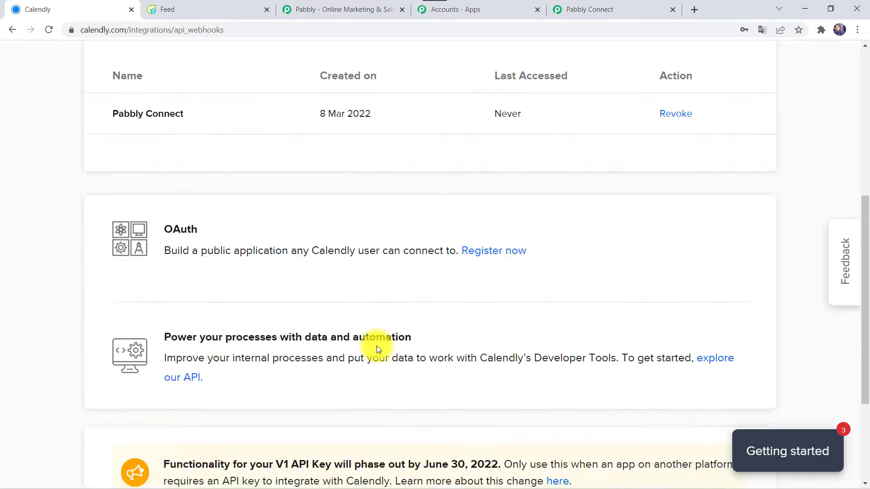
{"action": "scroll", "coordinate": [376, 346], "scroll_direction": "down", "scroll_amount": 3}
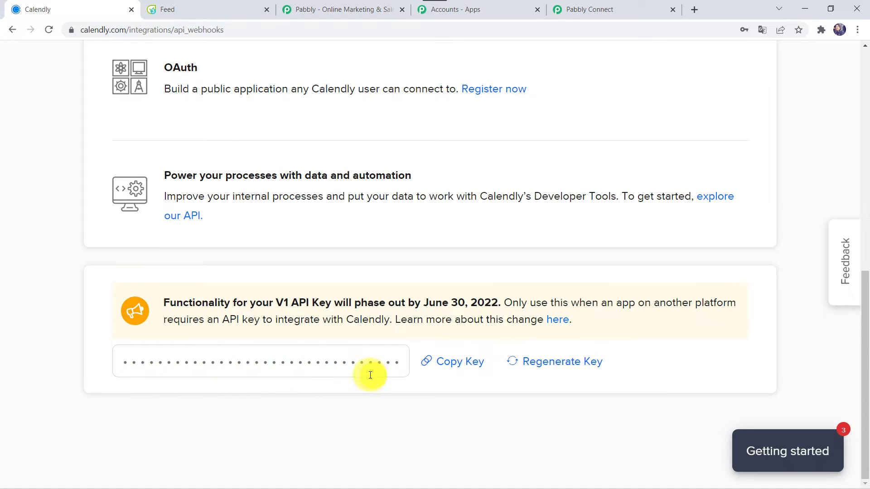
{"action": "left_click", "coordinate": [455, 368]}
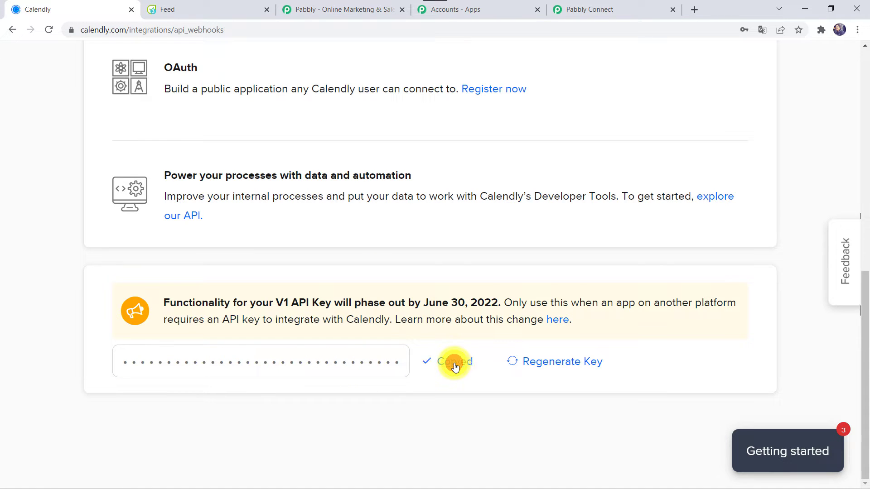
{"action": "left_click", "coordinate": [584, 5]}
{"action": "left_click", "coordinate": [425, 326]}
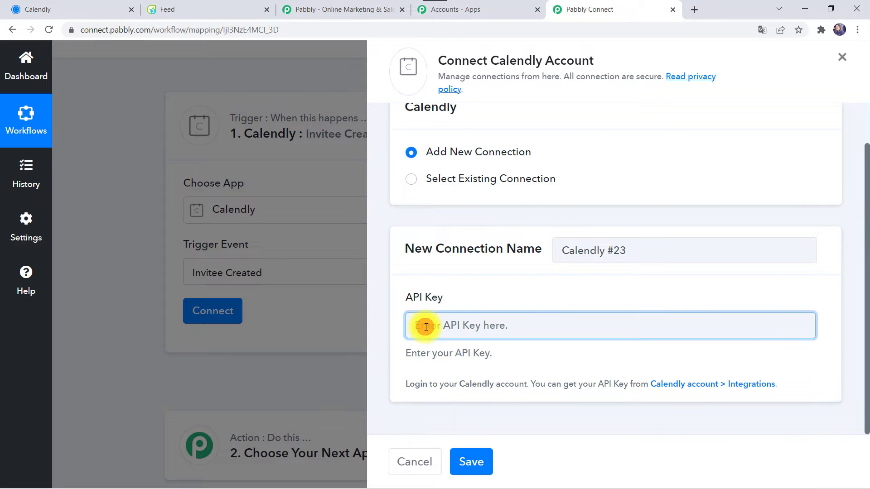
Paste the Calendly API key, save the connection, and send a test request.
{"action": "right_click", "coordinate": [425, 326]}
{"action": "left_click", "coordinate": [485, 230]}
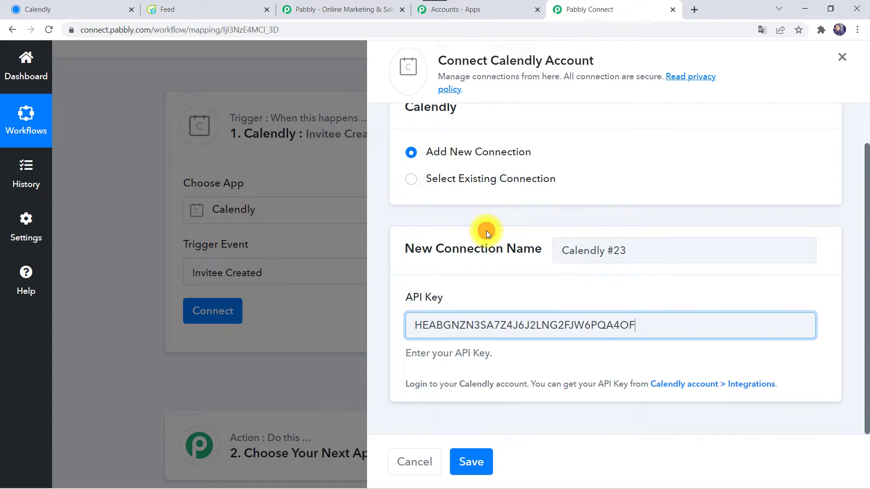
{"action": "left_click", "coordinate": [474, 465]}
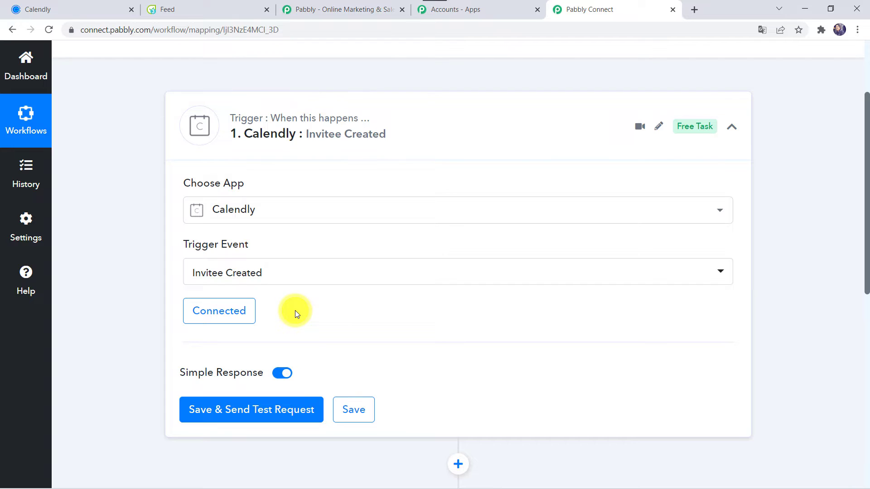
{"action": "left_click", "coordinate": [245, 408]}
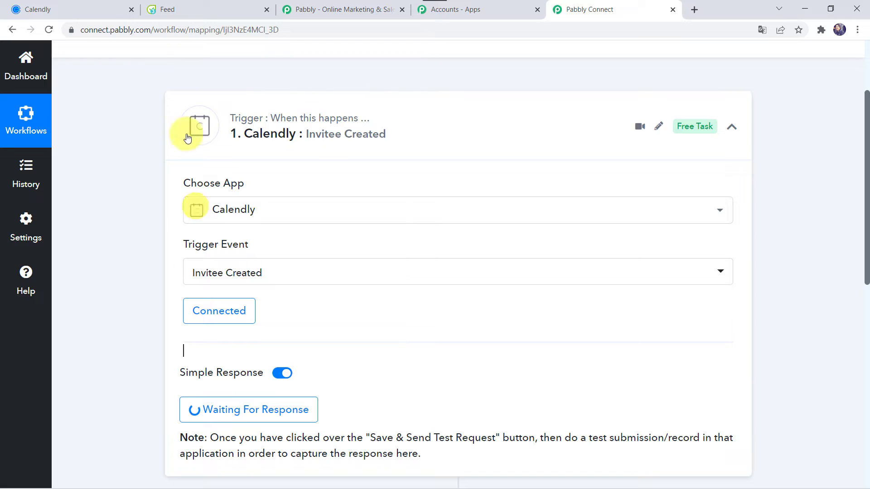
{"action": "left_click", "coordinate": [66, 8]}
{"action": "scroll", "coordinate": [93, 154], "scroll_direction": "up", "scroll_amount": 10}
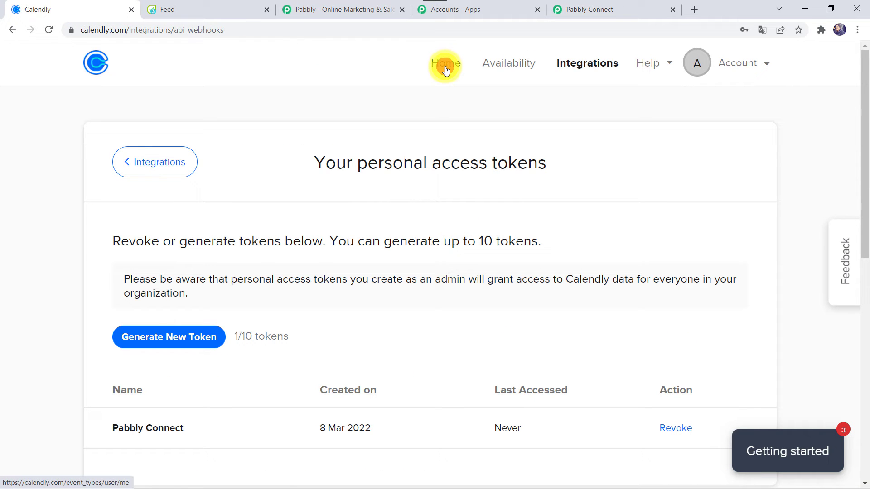
Book the Pabbly Connect Support event at 11:30am on Friday, March 11, 2022.
{"action": "left_click", "coordinate": [446, 69]}
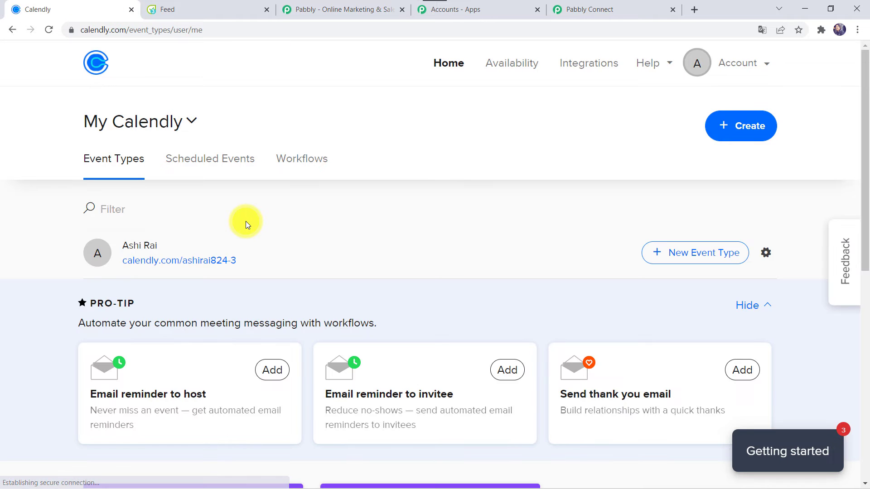
{"action": "scroll", "coordinate": [162, 274], "scroll_direction": "down", "scroll_amount": 6}
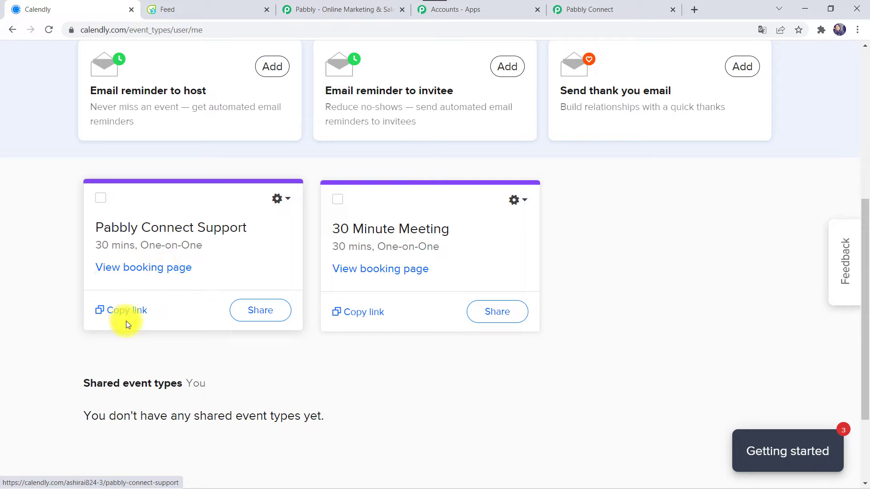
{"action": "left_click", "coordinate": [162, 270]}
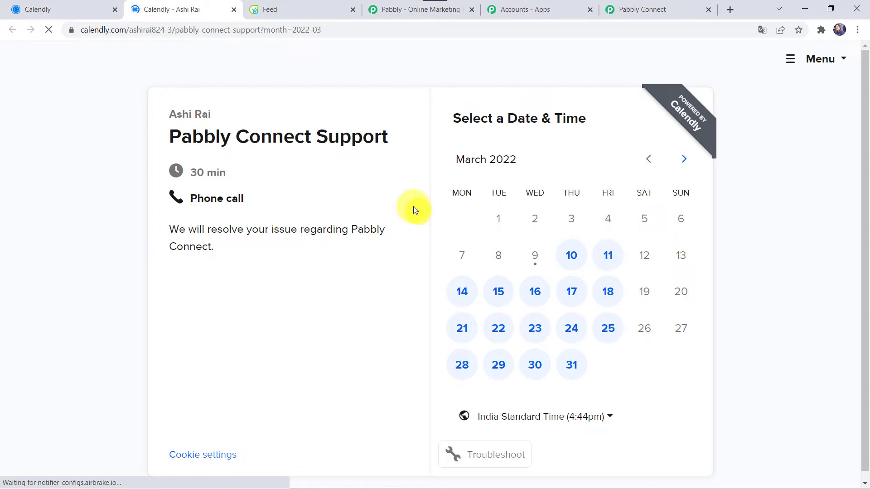
{"action": "left_click", "coordinate": [605, 261]}
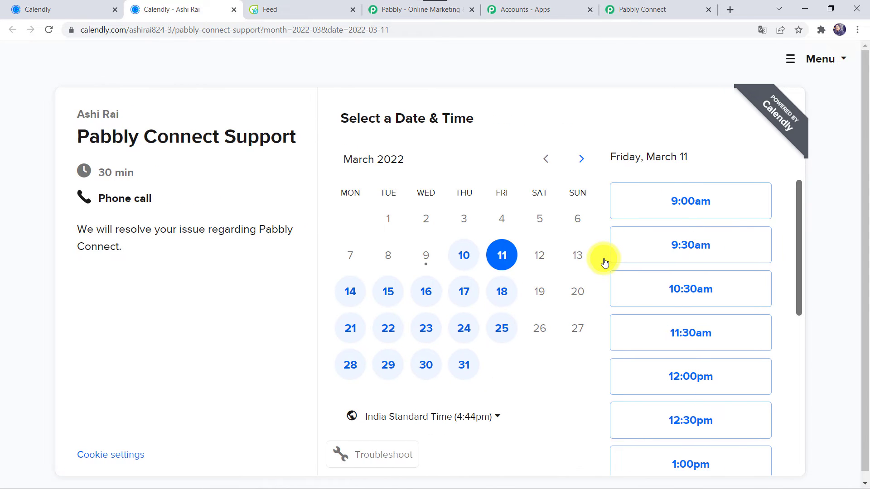
{"action": "left_click", "coordinate": [653, 334]}
{"action": "left_click", "coordinate": [744, 327]}
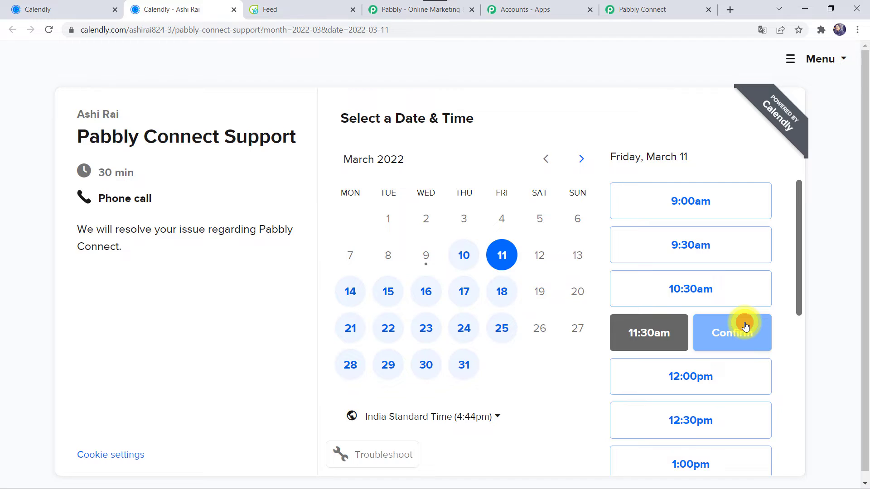
{"action": "left_click", "coordinate": [404, 165]}
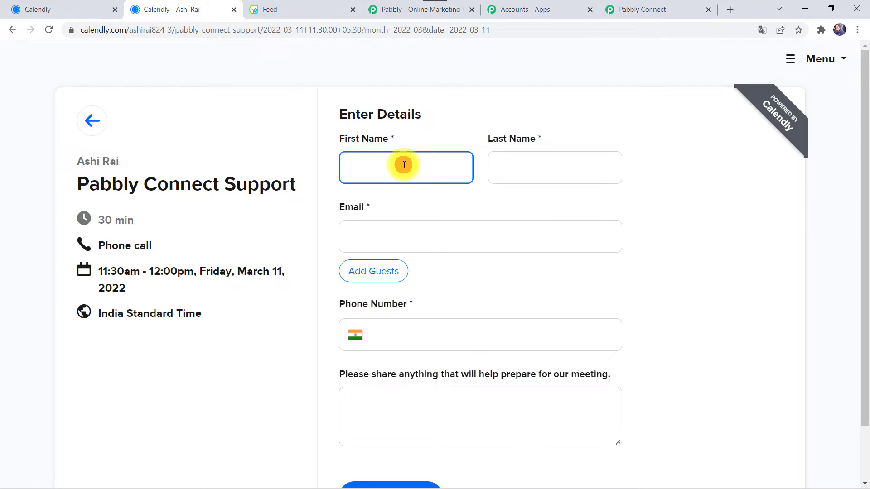
Enter the invitee's first name, last name, e-mail and phone, then schedule the event.
{"action": "key", "text": "Tab"}
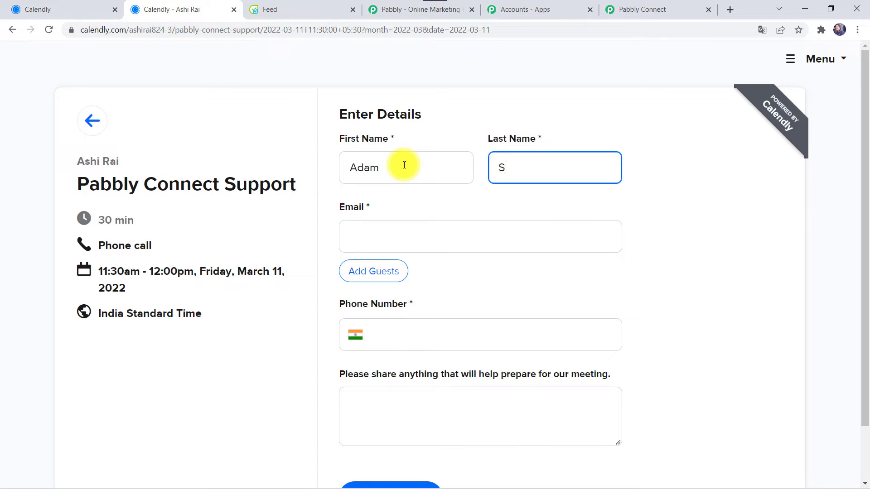
{"action": "key", "text": "Tab"}
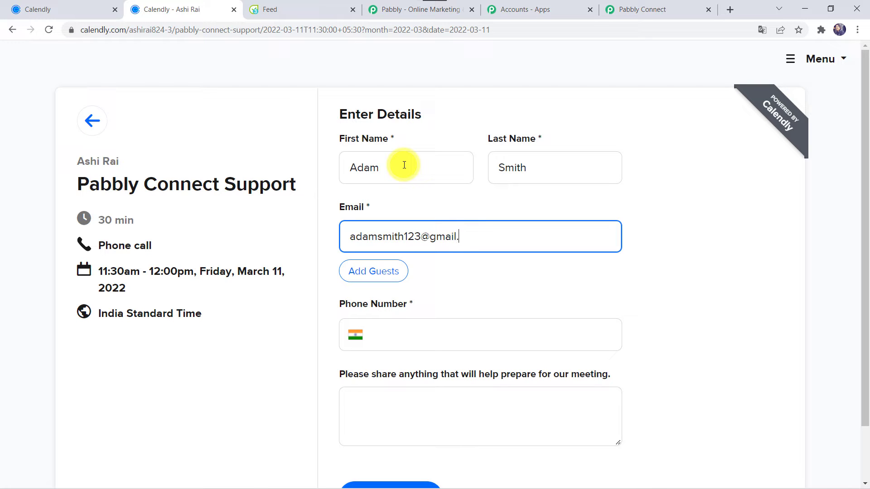
{"action": "type", "text": "m"}
{"action": "key", "text": "Tab"}
{"action": "key", "text": "Tab"}
{"action": "key", "text": "Tab"}
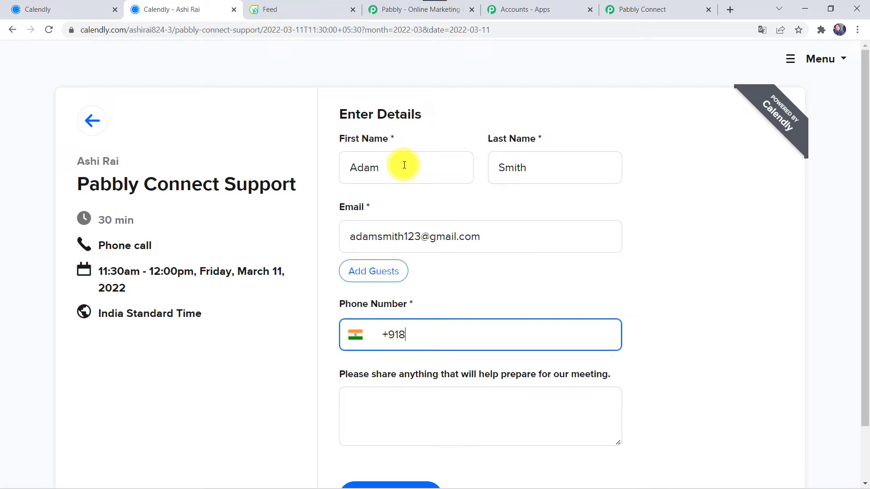
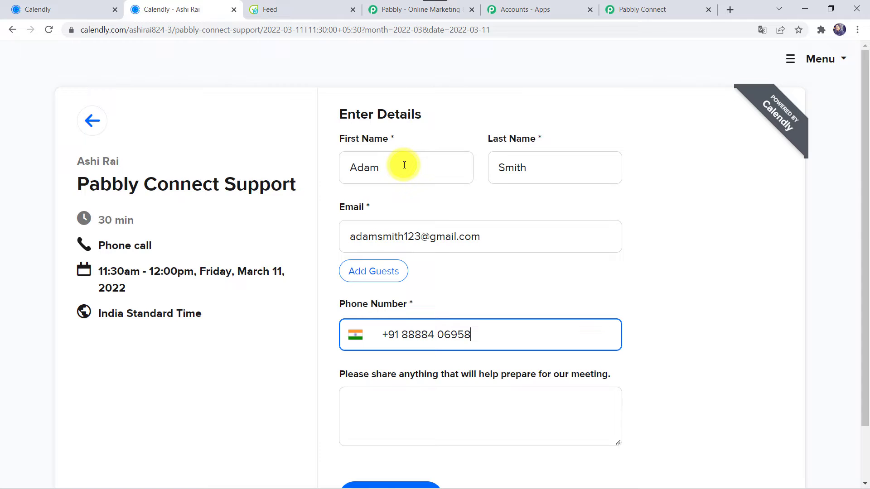
{"action": "scroll", "coordinate": [404, 165], "scroll_direction": "down", "scroll_amount": 2}
{"action": "left_click", "coordinate": [361, 432]}
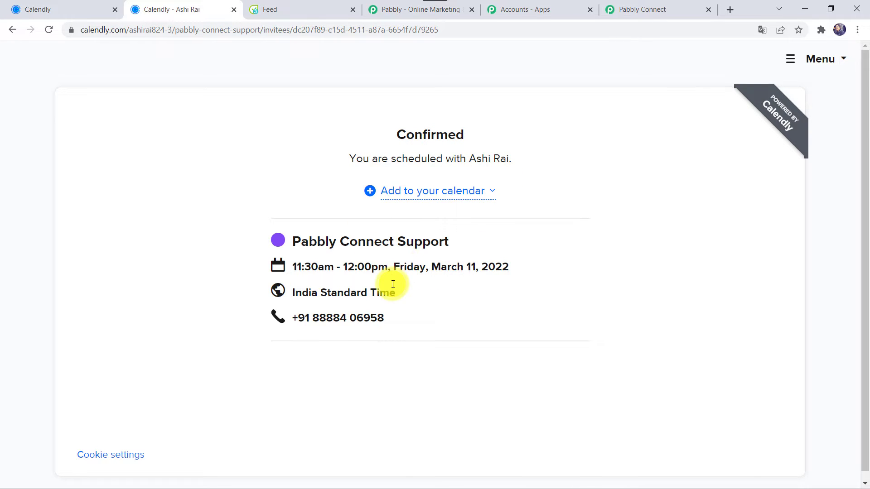
{"action": "left_click", "coordinate": [657, 10]}
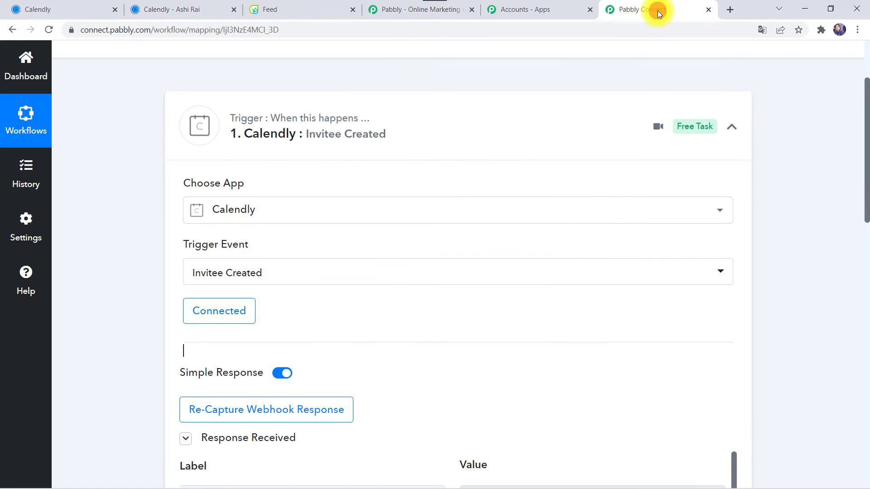
{"action": "scroll", "coordinate": [112, 375], "scroll_direction": "down", "scroll_amount": 5}
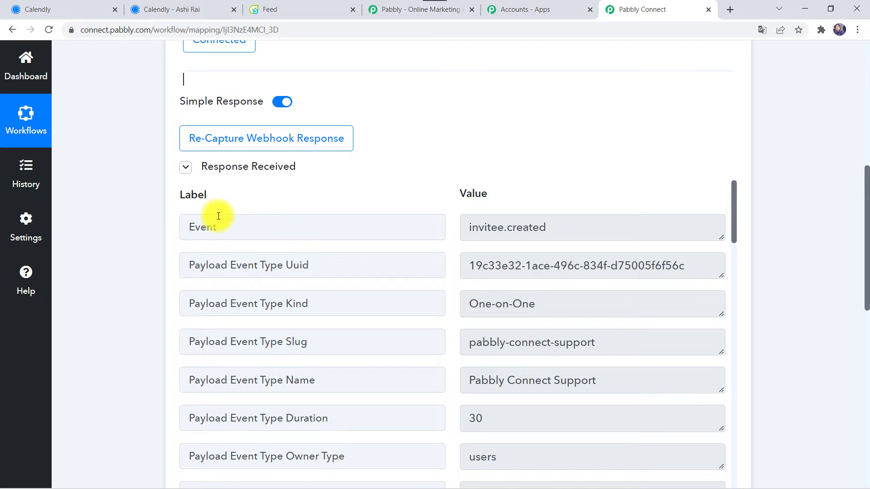
{"action": "scroll", "coordinate": [331, 379], "scroll_direction": "down", "scroll_amount": 2}
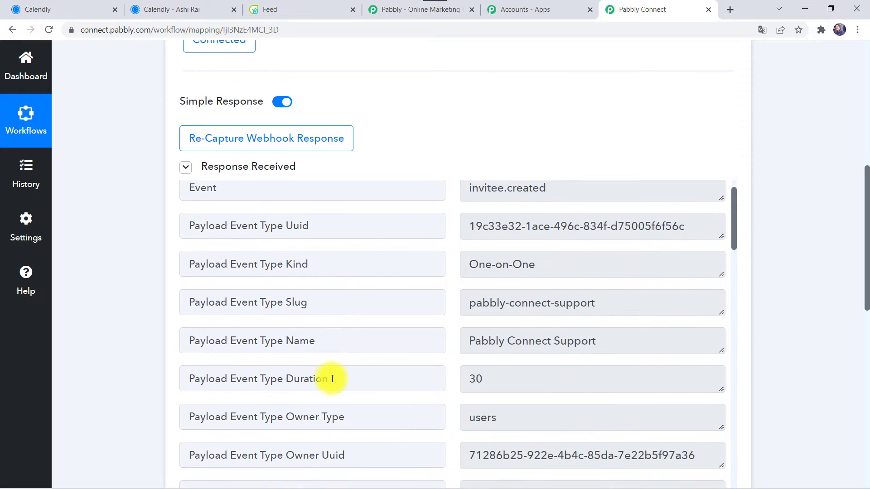
{"action": "scroll", "coordinate": [331, 378], "scroll_direction": "down", "scroll_amount": 10}
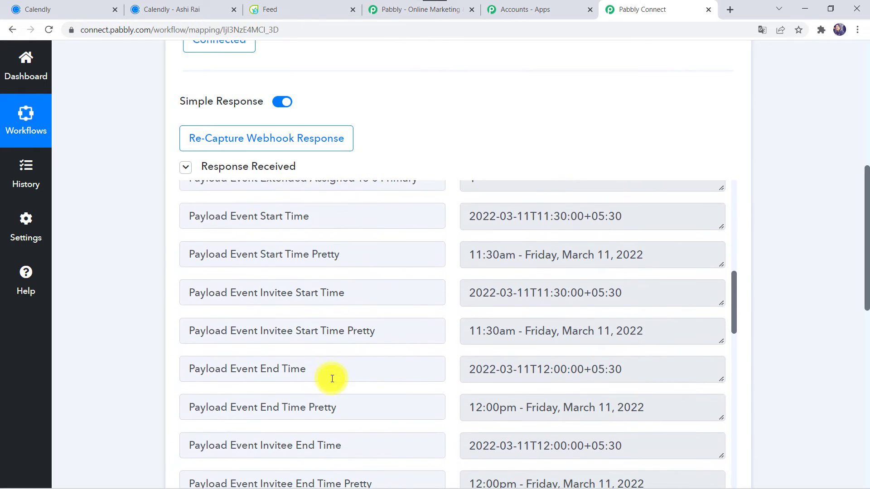
{"action": "scroll", "coordinate": [332, 379], "scroll_direction": "down", "scroll_amount": 5}
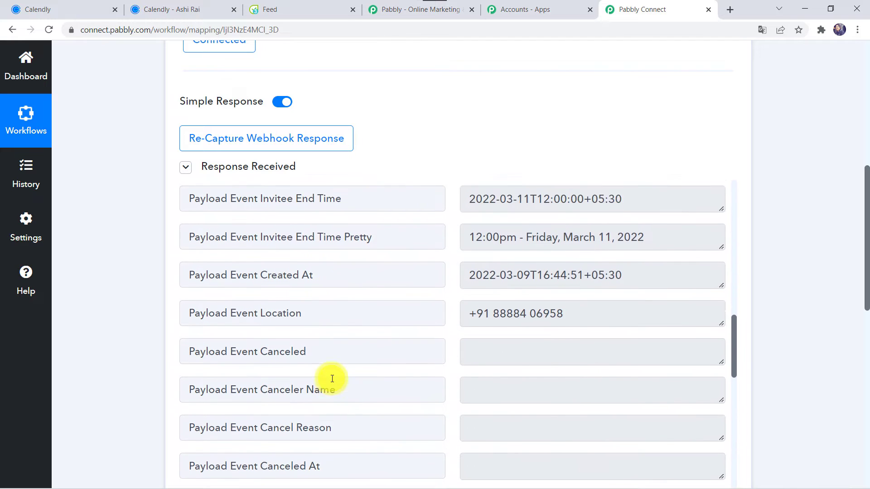
{"action": "scroll", "coordinate": [387, 417], "scroll_direction": "up", "scroll_amount": 6}
{"action": "scroll", "coordinate": [379, 357], "scroll_direction": "down", "scroll_amount": 6}
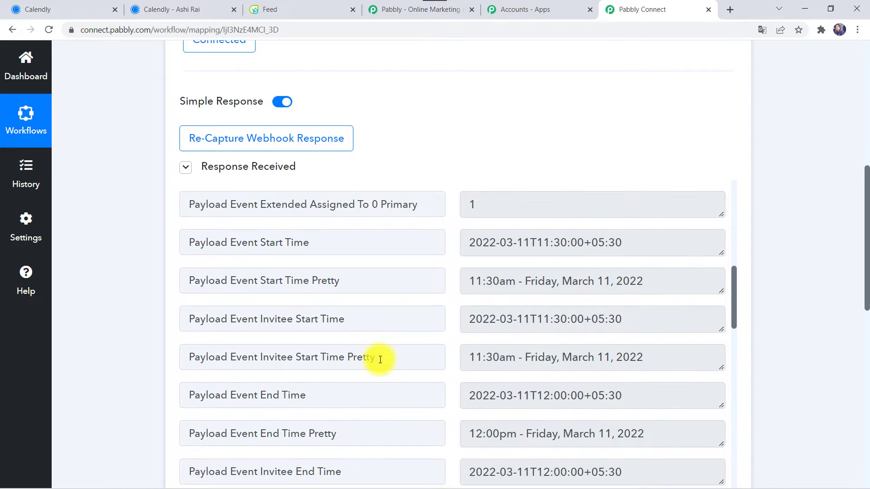
{"action": "scroll", "coordinate": [380, 360], "scroll_direction": "down", "scroll_amount": 8}
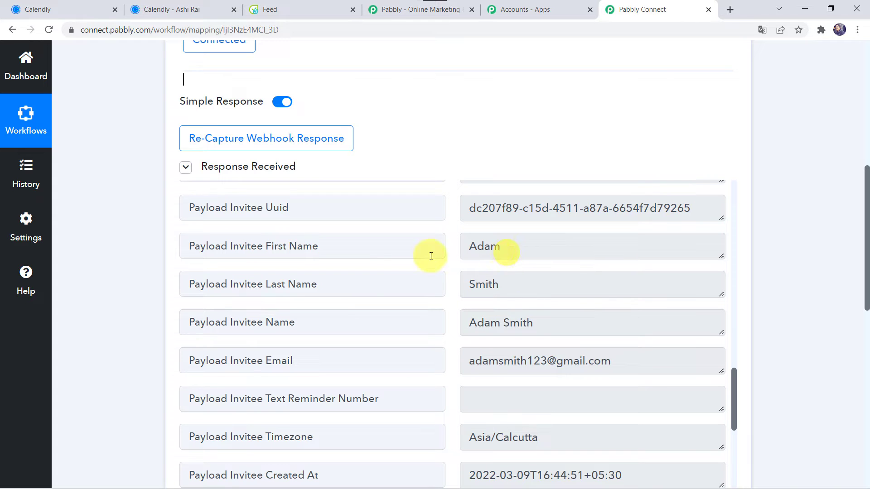
{"action": "scroll", "coordinate": [399, 361], "scroll_direction": "up", "scroll_amount": 4}
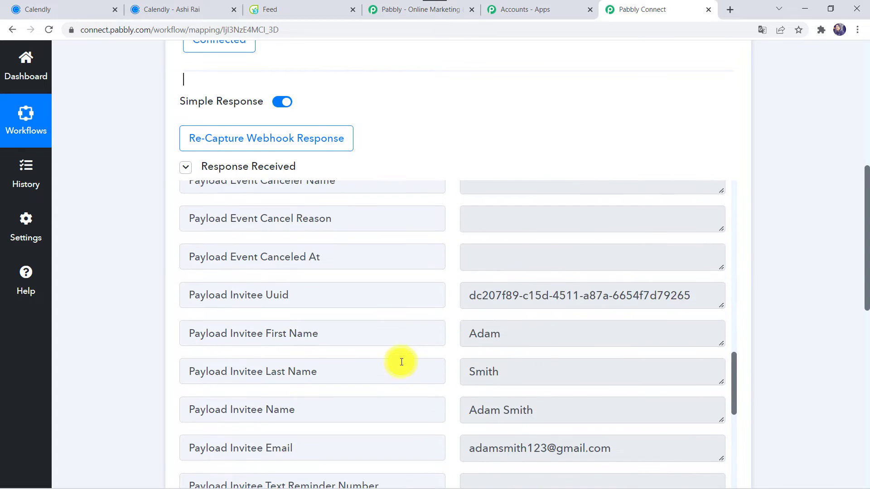
{"action": "scroll", "coordinate": [400, 361], "scroll_direction": "up", "scroll_amount": 3}
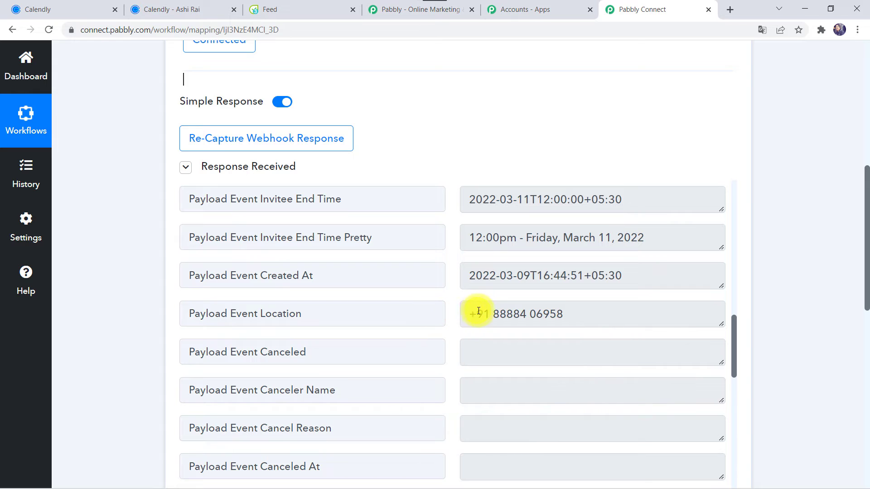
{"action": "scroll", "coordinate": [436, 268], "scroll_direction": "down", "scroll_amount": 6}
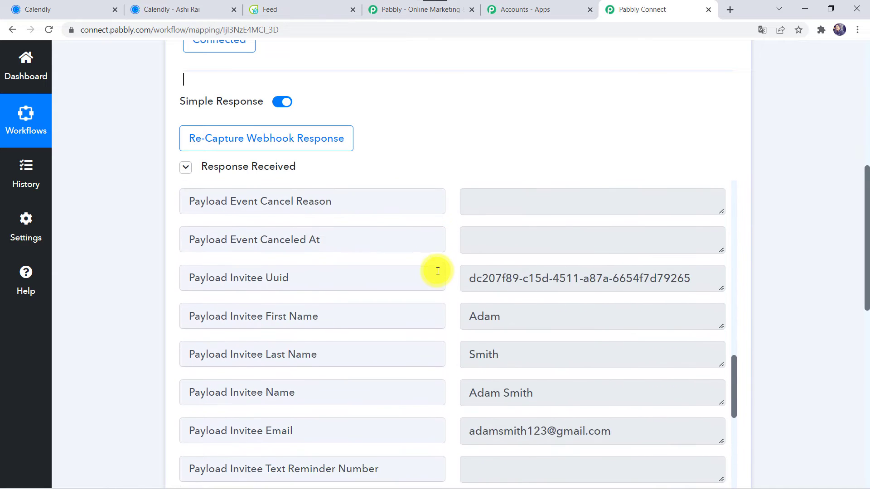
{"action": "scroll", "coordinate": [436, 269], "scroll_direction": "down", "scroll_amount": 2}
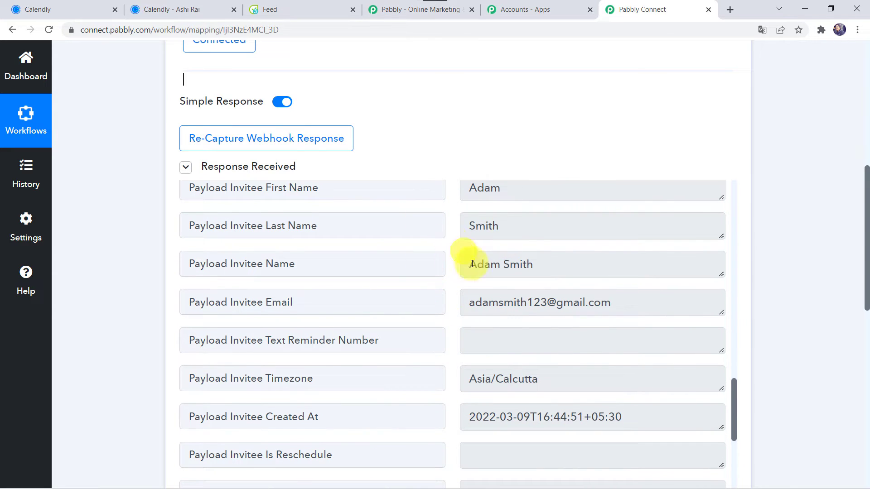
{"action": "scroll", "coordinate": [441, 294], "scroll_direction": "up", "scroll_amount": 1}
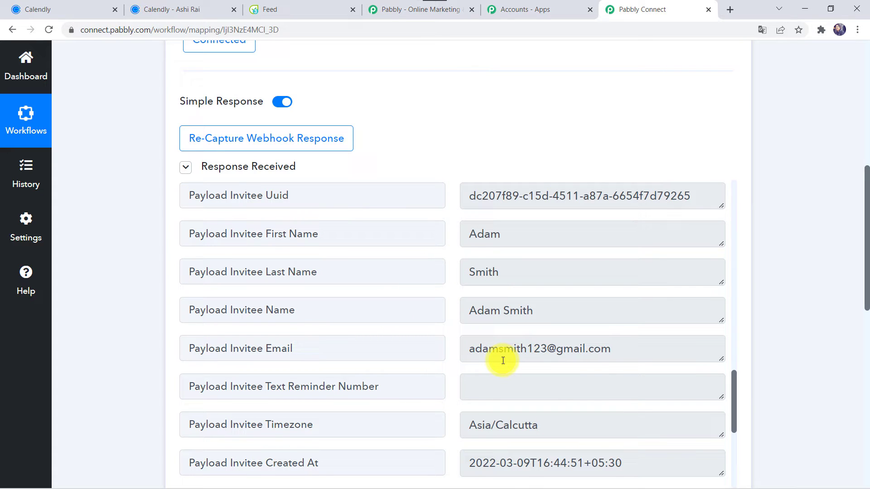
{"action": "scroll", "coordinate": [137, 392], "scroll_direction": "down", "scroll_amount": 2}
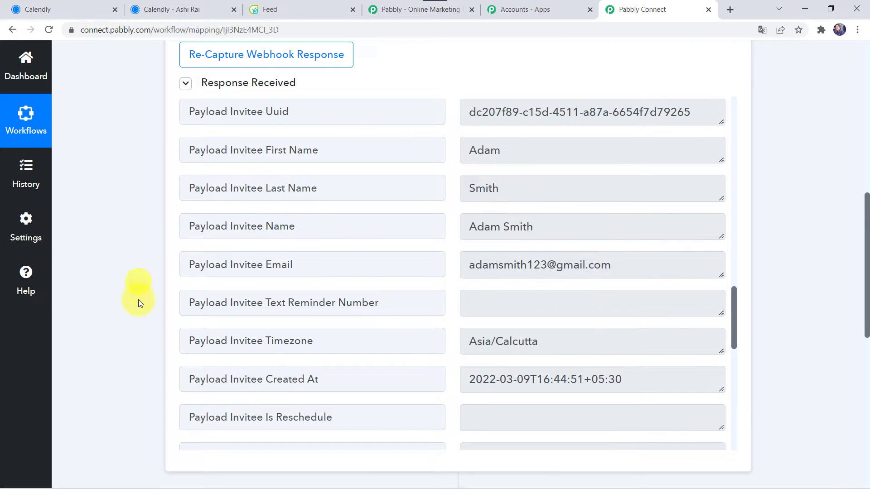
{"action": "scroll", "coordinate": [142, 373], "scroll_direction": "down", "scroll_amount": 8}
Search 'Flow' and choose Flowlu as the action app.
{"action": "left_click", "coordinate": [405, 200]}
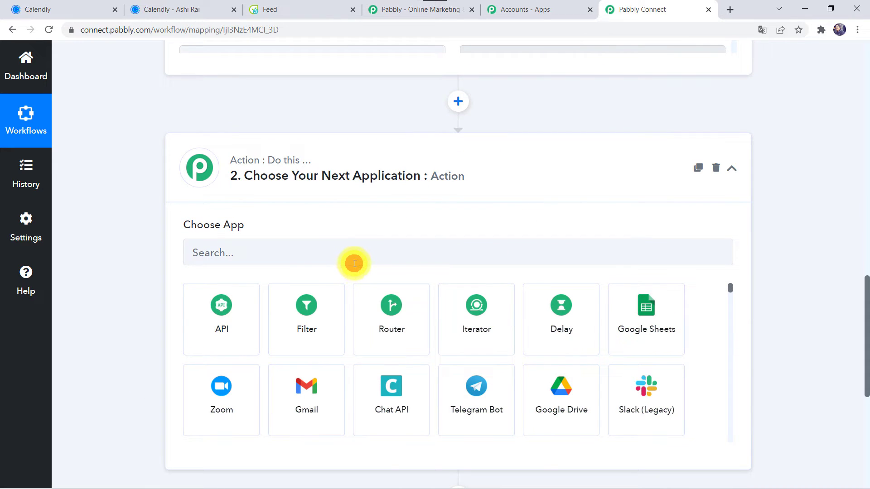
{"action": "left_click", "coordinate": [354, 263]}
{"action": "type", "text": "Flow"}
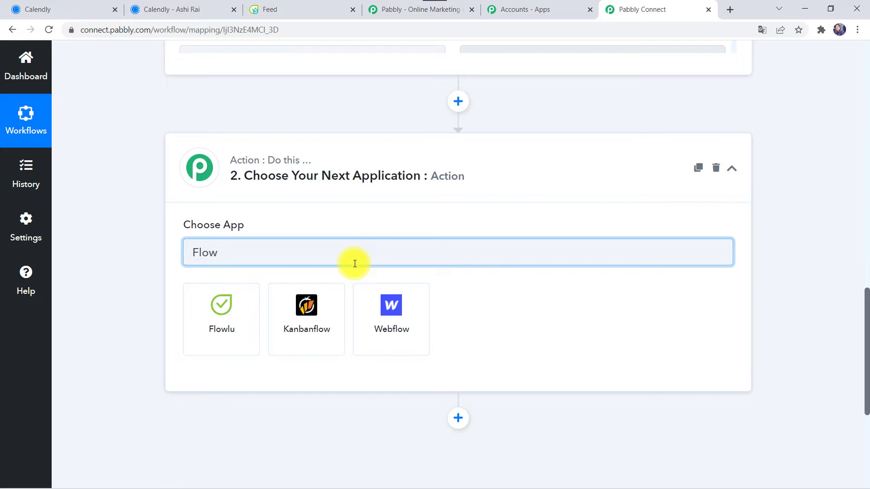
{"action": "left_click", "coordinate": [226, 313]}
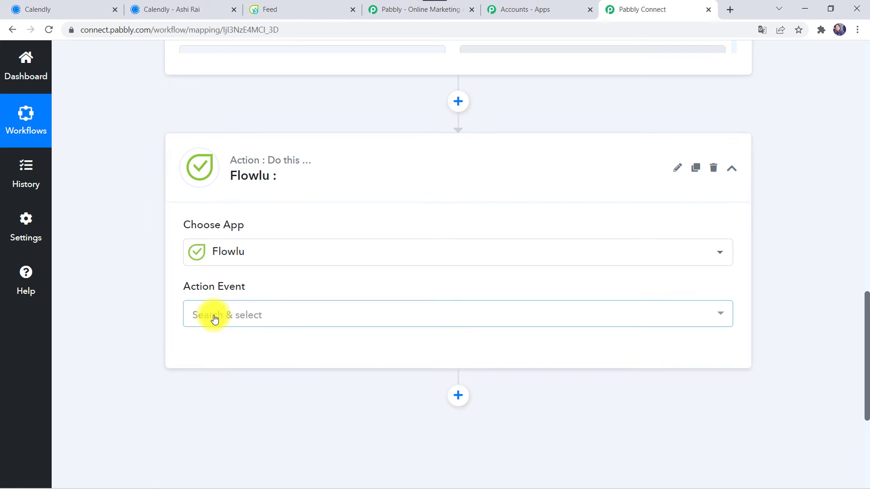
Set the action event to Create CRM Account (Contact) and start connecting Flowlu.
{"action": "left_click", "coordinate": [215, 319]}
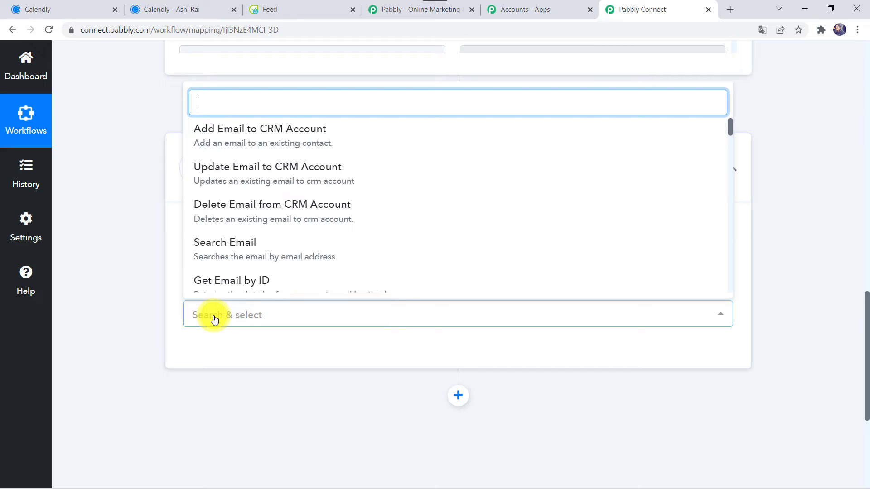
{"action": "scroll", "coordinate": [250, 229], "scroll_direction": "down", "scroll_amount": 6}
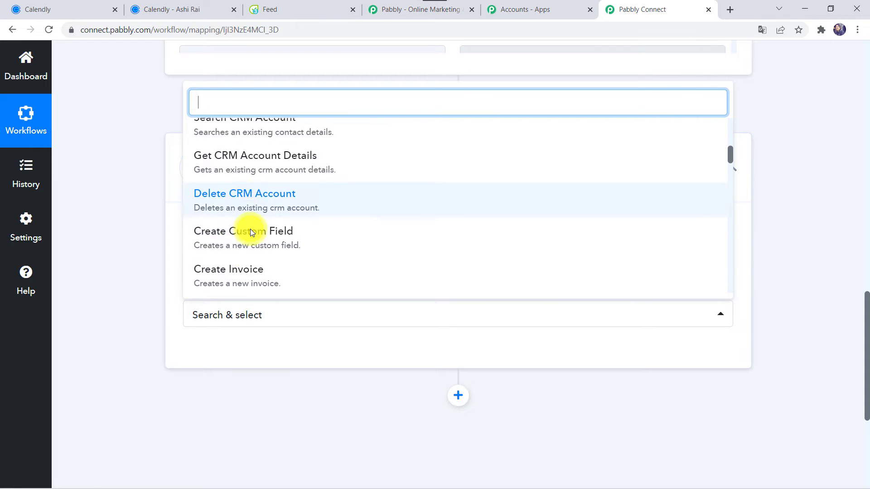
{"action": "scroll", "coordinate": [250, 229], "scroll_direction": "down", "scroll_amount": 2}
{"action": "type", "text": "crea"}
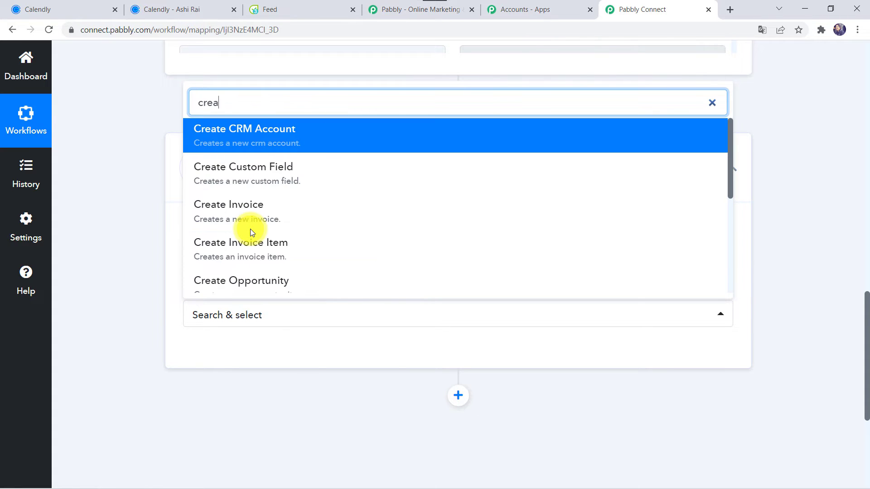
{"action": "type", "text": "te crm"}
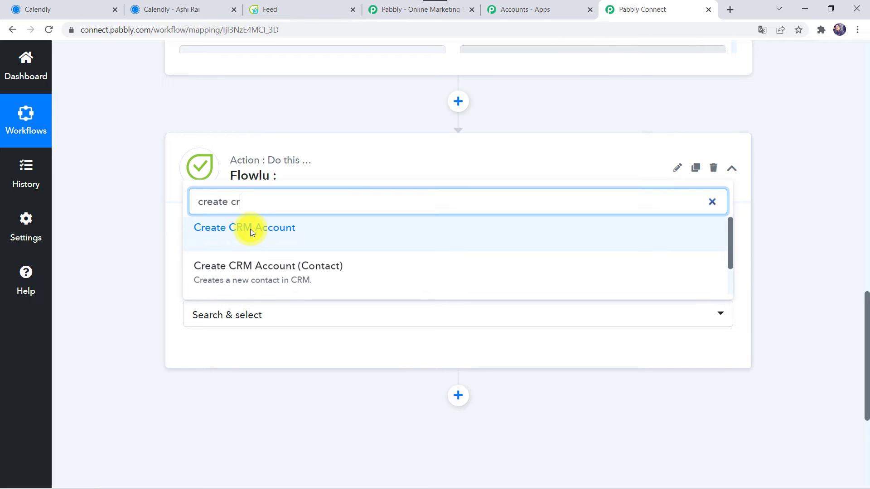
{"action": "left_click", "coordinate": [264, 284]}
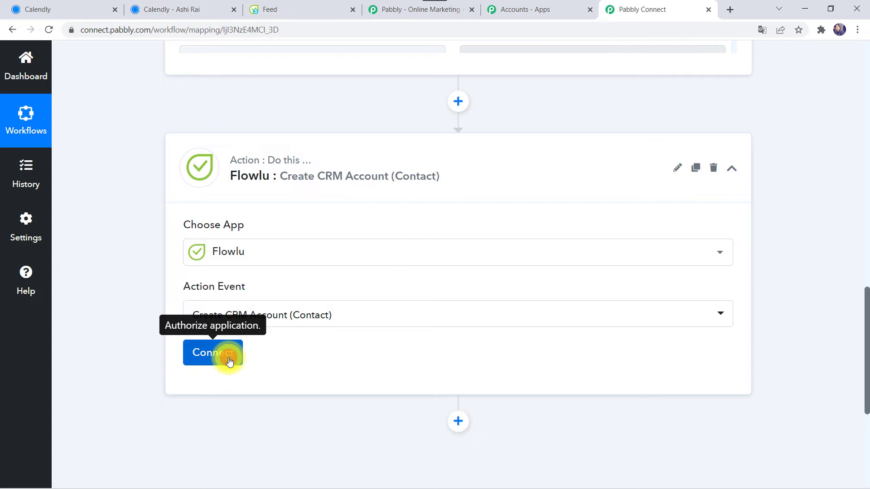
{"action": "left_click", "coordinate": [229, 360]}
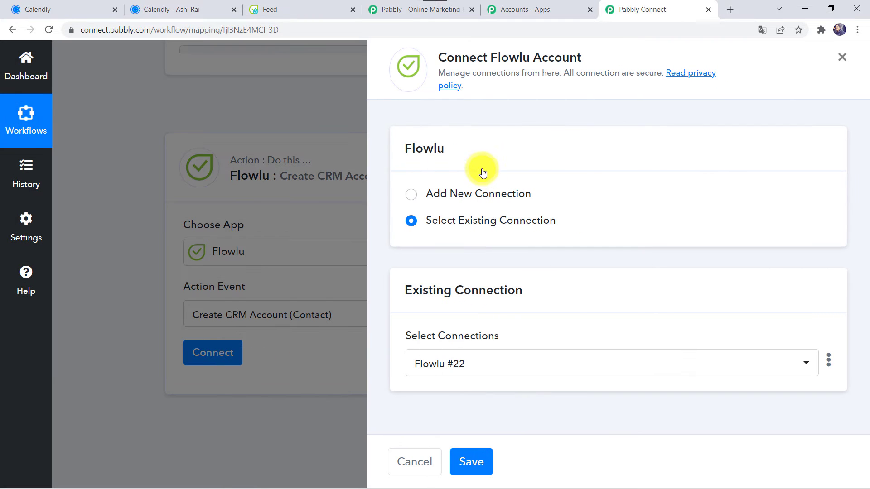
Add a new Flowlu #23 connection needing an API key and account URL.
{"action": "left_click", "coordinate": [463, 189]}
{"action": "scroll", "coordinate": [558, 236], "scroll_direction": "down", "scroll_amount": 4}
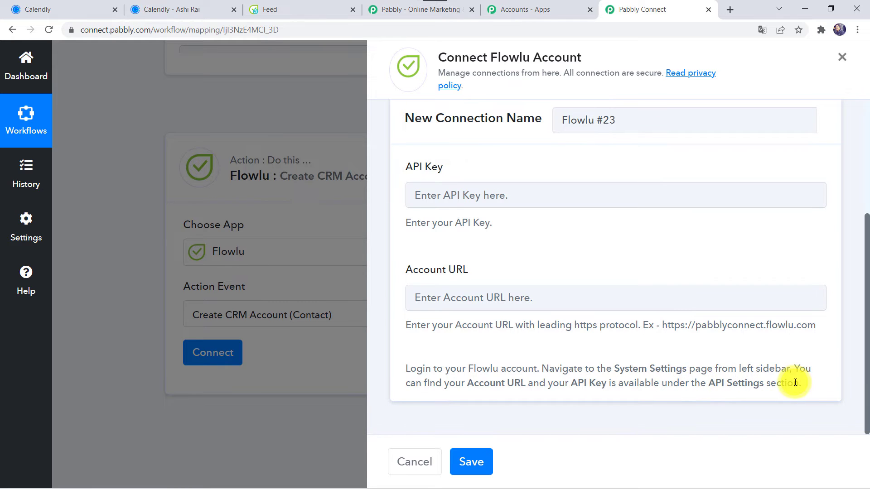
{"action": "left_click", "coordinate": [277, 10]}
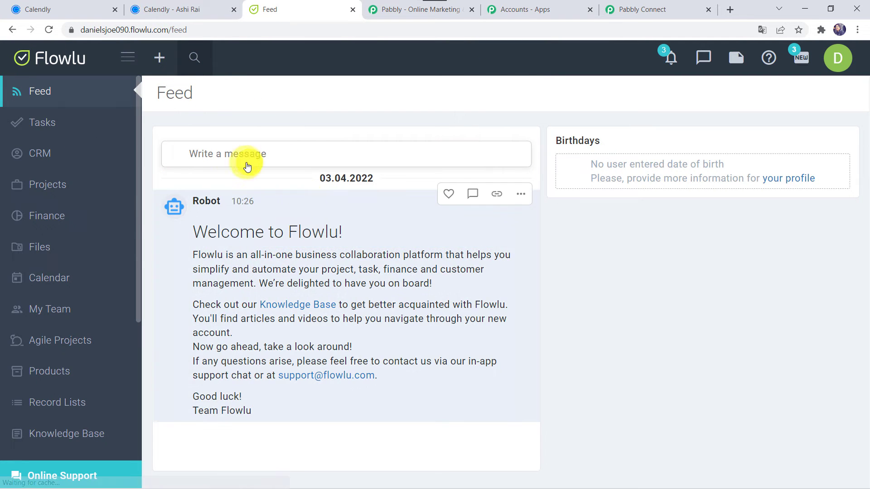
Create a Flowlu API key named 'Calendly Integration' with CRM permission and copy it.
{"action": "scroll", "coordinate": [58, 298], "scroll_direction": "down", "scroll_amount": 6}
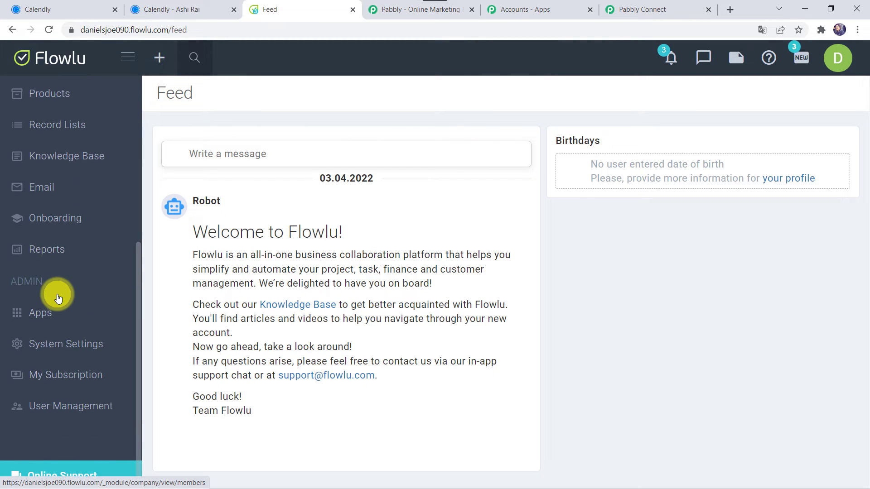
{"action": "left_click", "coordinate": [62, 354]}
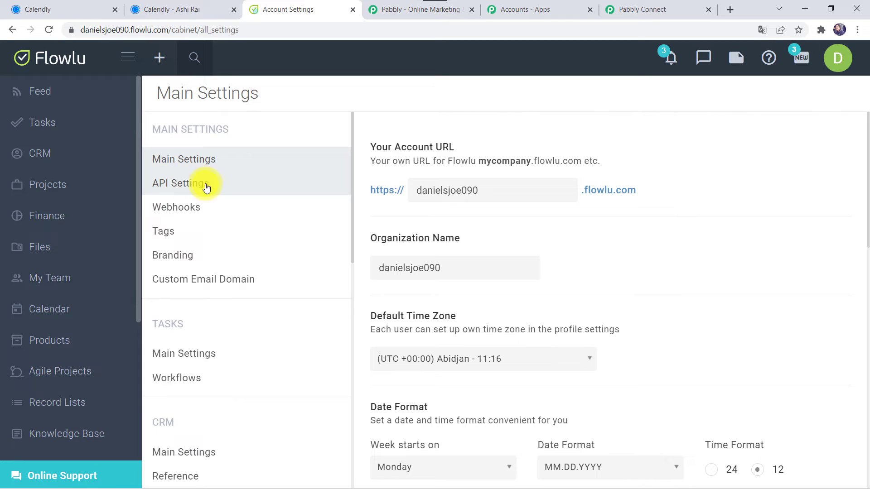
{"action": "left_click", "coordinate": [191, 190]}
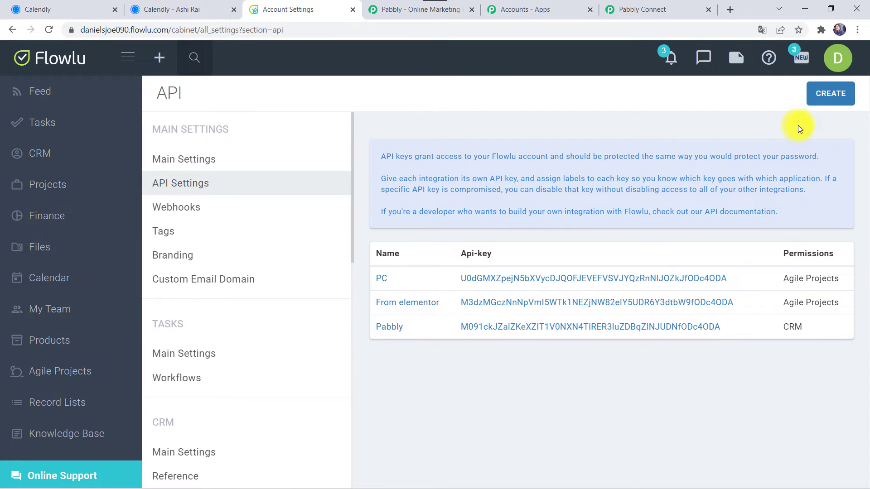
{"action": "left_click", "coordinate": [834, 99]}
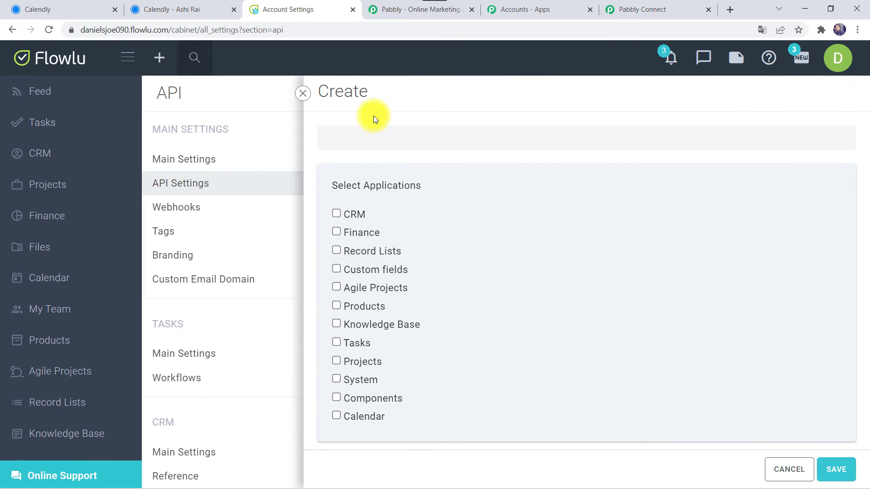
{"action": "left_click", "coordinate": [360, 133]}
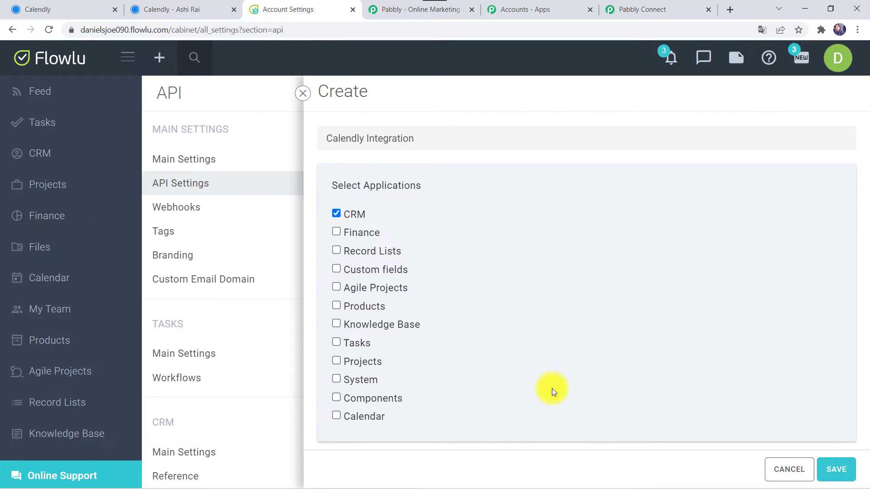
{"action": "left_click", "coordinate": [836, 475]}
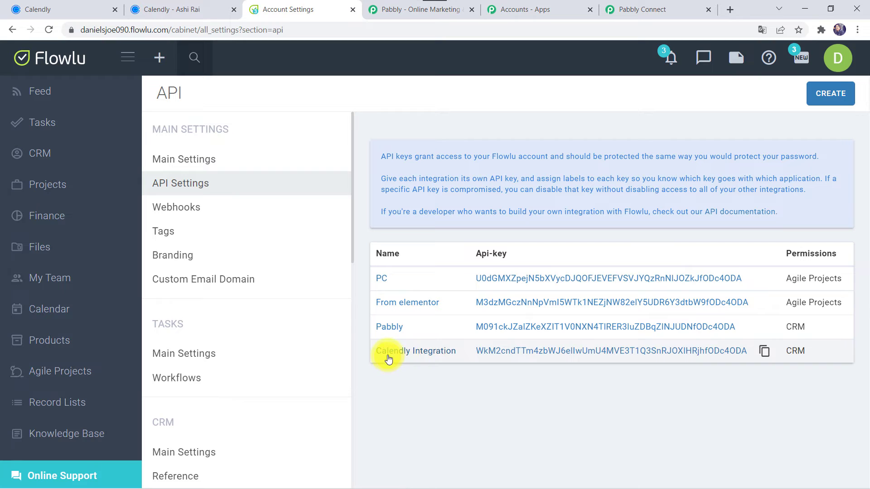
{"action": "left_click", "coordinate": [761, 351]}
{"action": "left_click", "coordinate": [649, 8]}
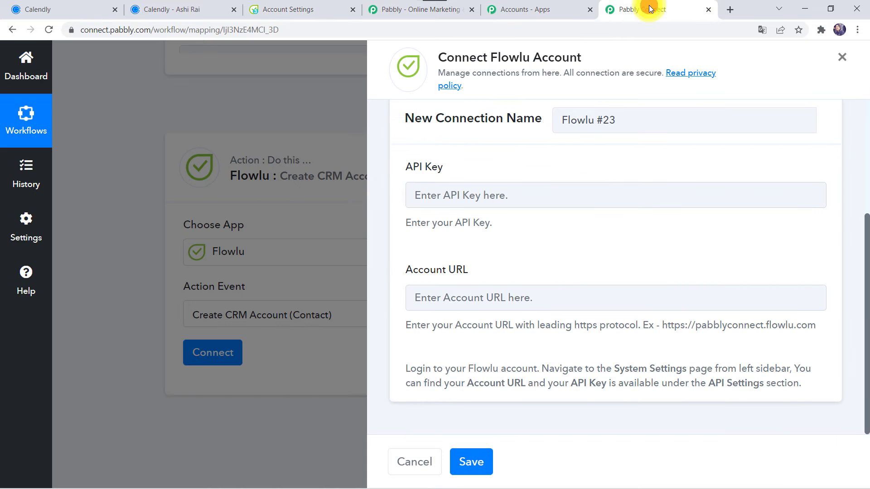
Paste the API key into the API Key field, then copy the Flowlu account URL from the address bar.
{"action": "left_click", "coordinate": [425, 194]}
{"action": "key", "text": "ctrl+v"}
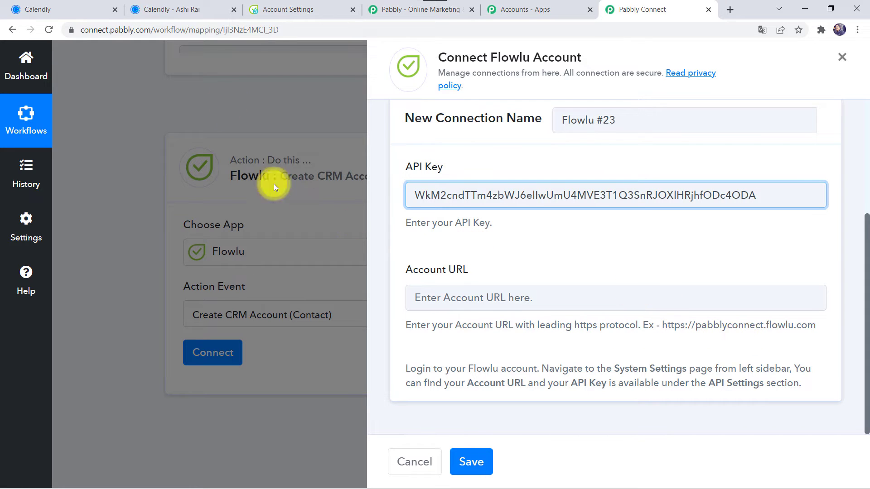
{"action": "left_click", "coordinate": [285, 8]}
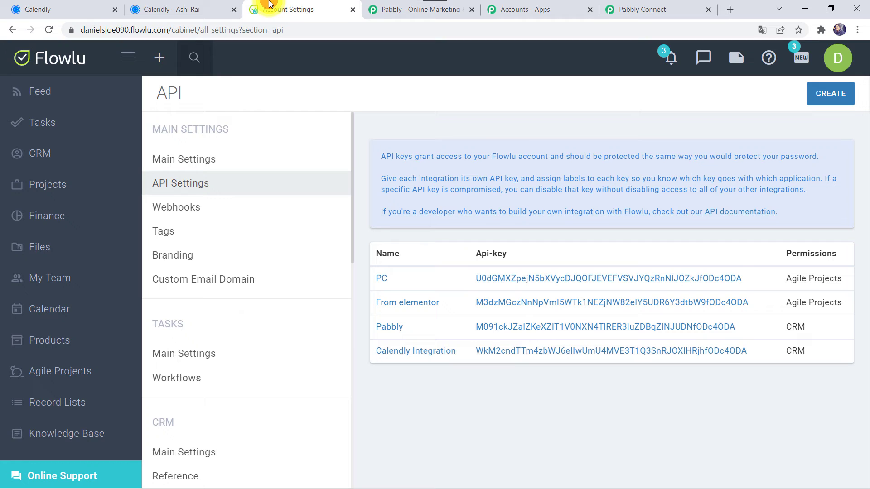
{"action": "left_click", "coordinate": [140, 28]}
{"action": "left_click", "coordinate": [166, 31]}
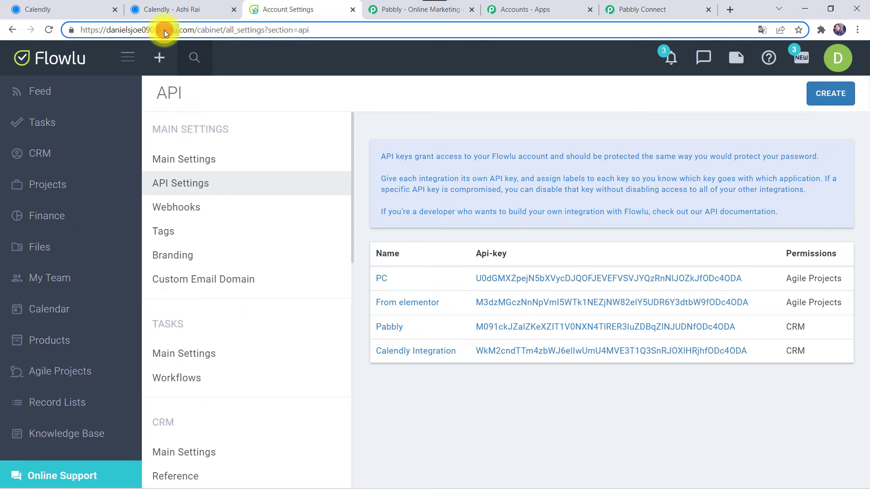
{"action": "left_click_drag", "start_coordinate": [194, 30], "coordinate": [16, 42]}
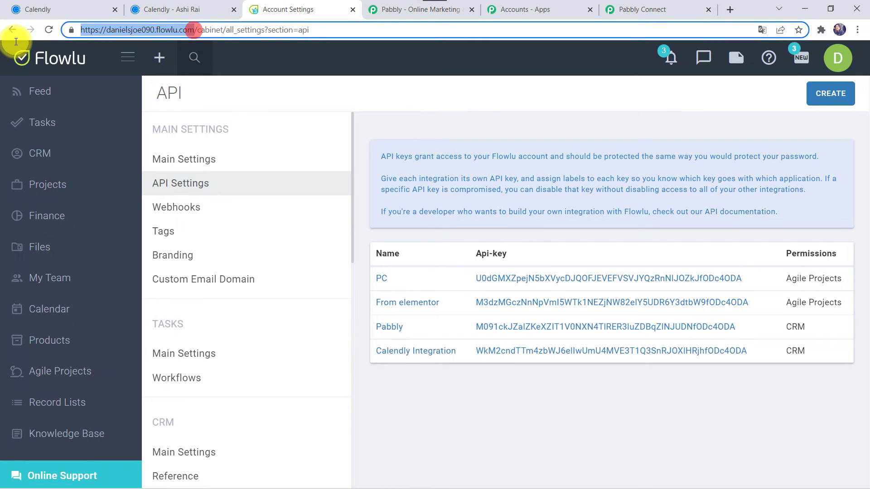
{"action": "left_click", "coordinate": [691, 9]}
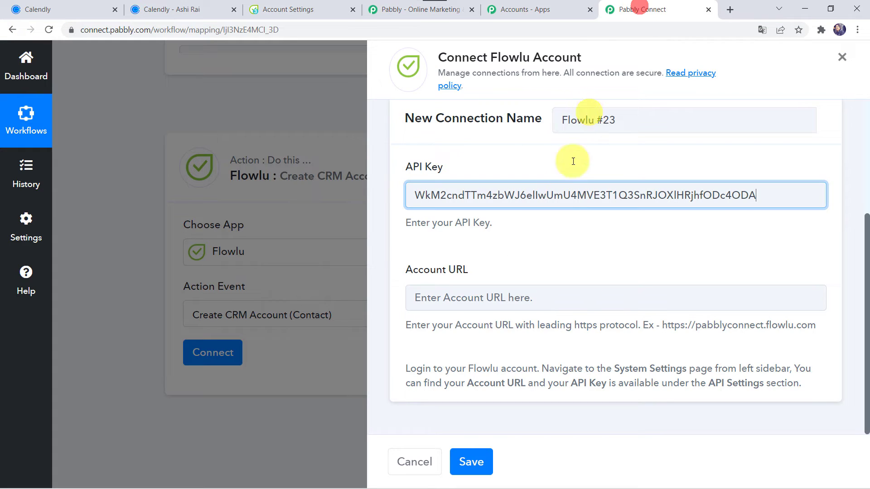
Paste the Flowlu account URL into the Account URL field and save the connection.
{"action": "left_click", "coordinate": [486, 291]}
{"action": "key", "text": "ctrl+v"}
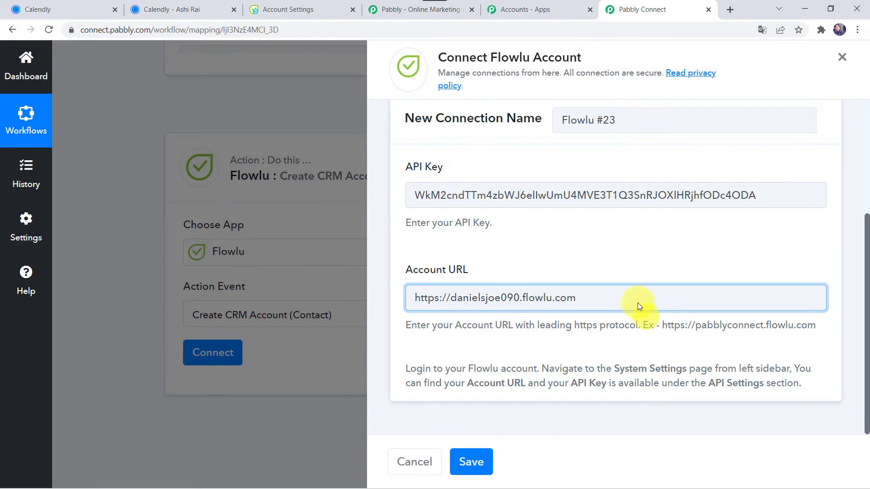
{"action": "left_click", "coordinate": [462, 470]}
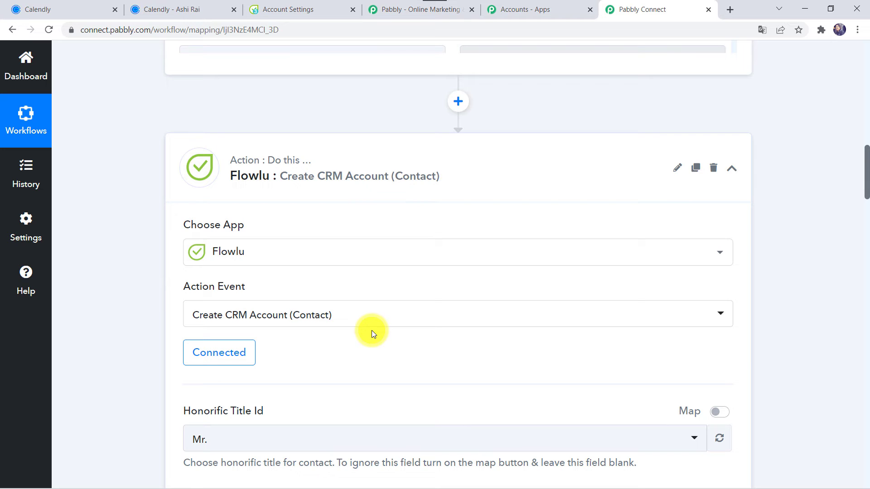
Map the Calendly invitee's first name into the First Name field.
{"action": "scroll", "coordinate": [371, 330], "scroll_direction": "down", "scroll_amount": 5}
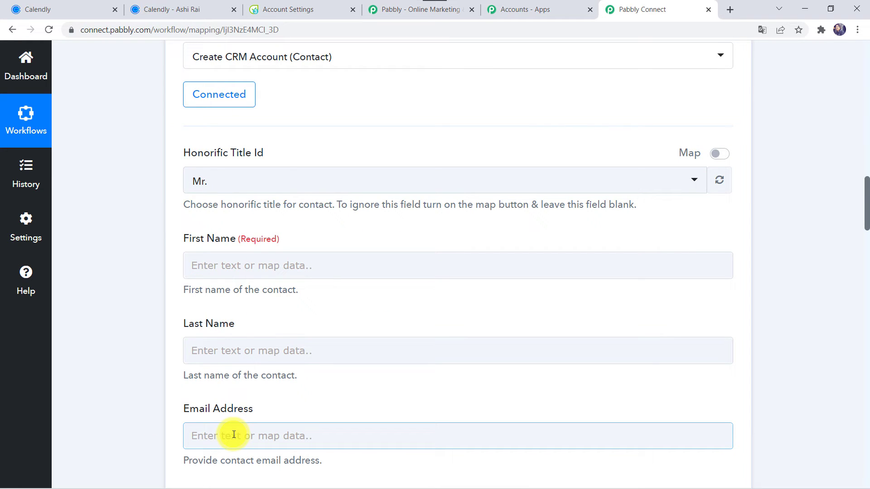
{"action": "scroll", "coordinate": [133, 198], "scroll_direction": "up", "scroll_amount": 15}
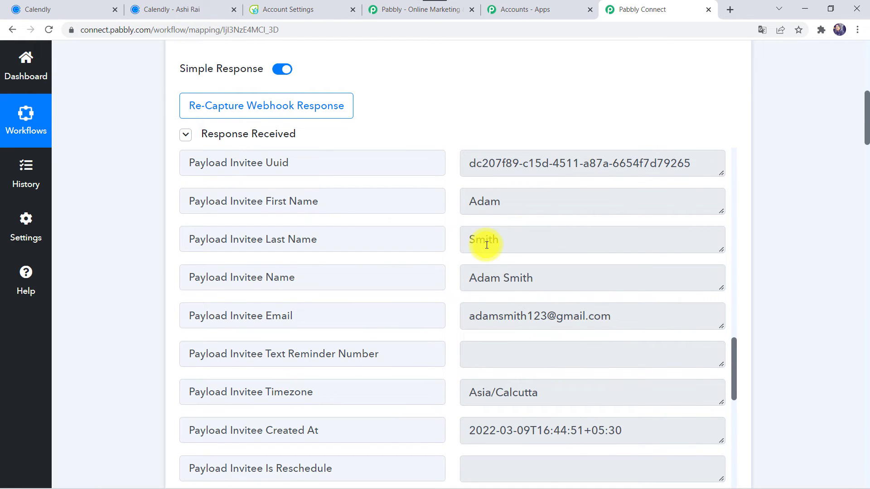
{"action": "scroll", "coordinate": [113, 369], "scroll_direction": "down", "scroll_amount": 15}
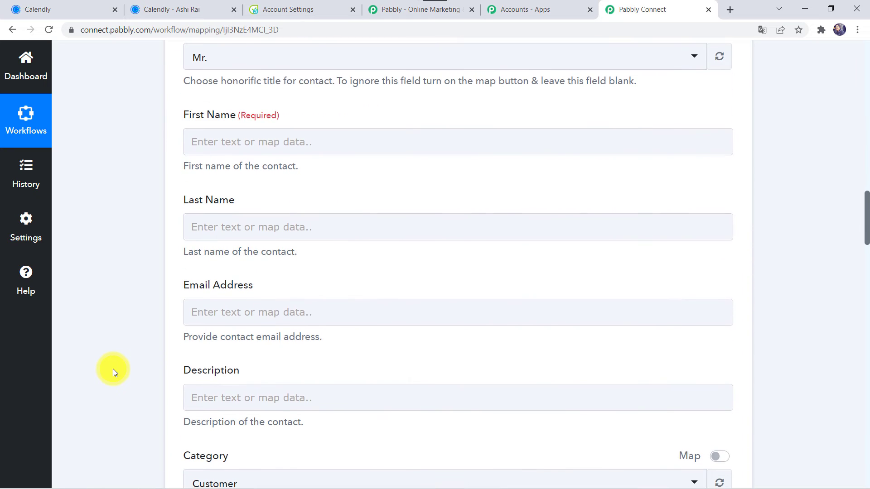
{"action": "scroll", "coordinate": [222, 121], "scroll_direction": "up", "scroll_amount": 2}
{"action": "left_click", "coordinate": [195, 218]}
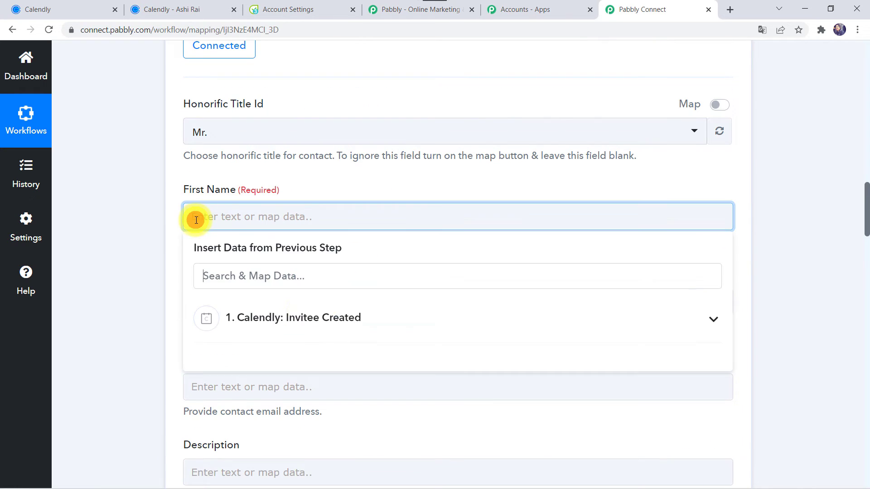
{"action": "left_click", "coordinate": [284, 319]}
{"action": "type", "text": "Ada"}
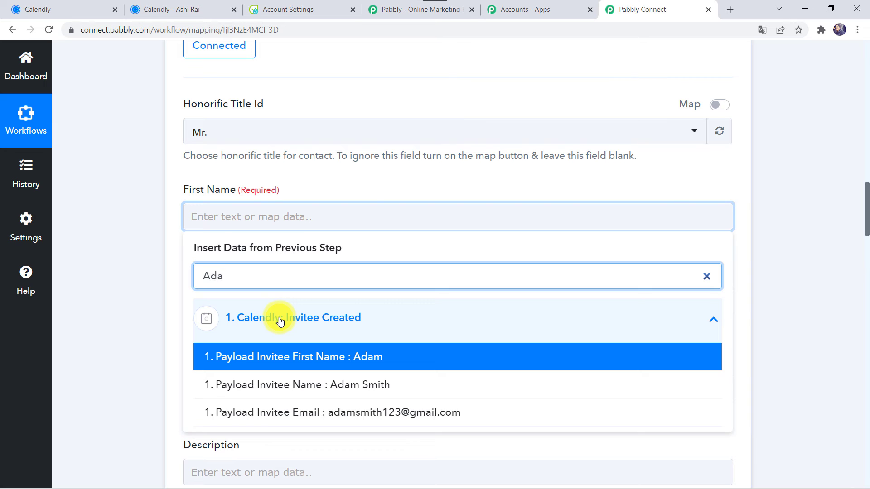
{"action": "left_click", "coordinate": [278, 358]}
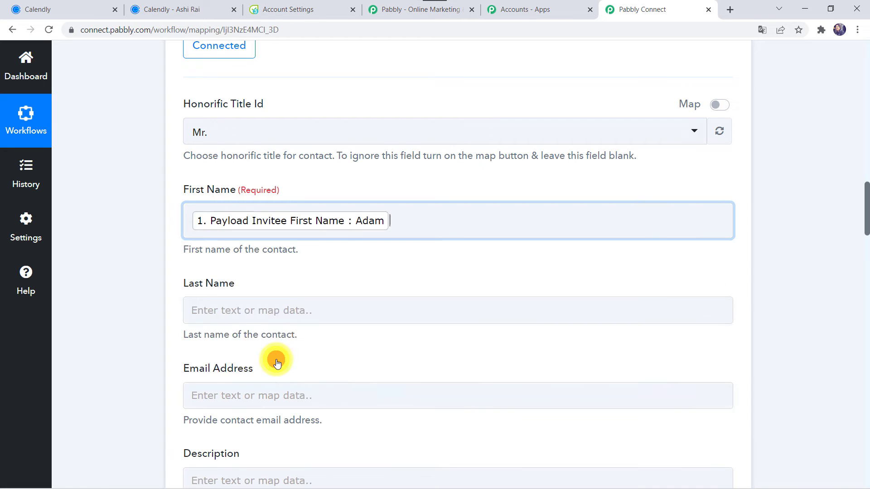
{"action": "left_click", "coordinate": [110, 304]}
Map the Calendly invitee's last name into the Last Name field.
{"action": "left_click", "coordinate": [224, 317]}
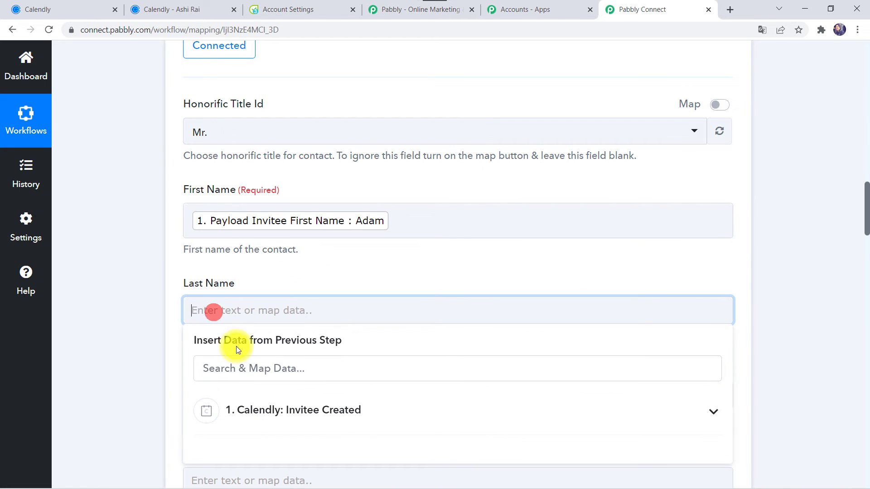
{"action": "left_click", "coordinate": [231, 412]}
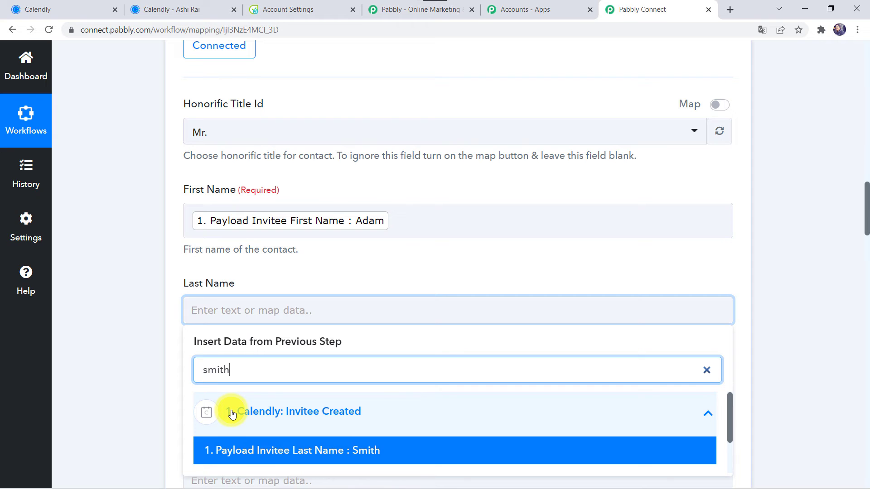
{"action": "left_click", "coordinate": [223, 448]}
{"action": "left_click", "coordinate": [131, 385]}
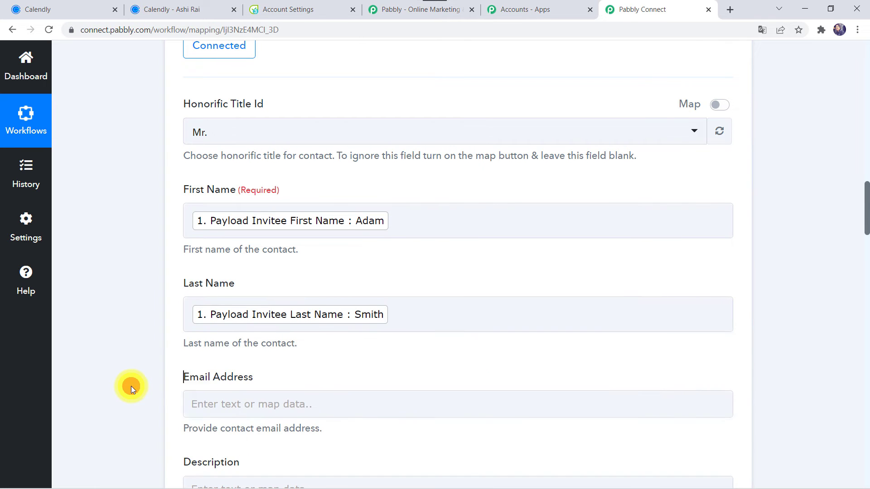
Map the Calendly invitee's email into the Email Address field.
{"action": "scroll", "coordinate": [131, 386], "scroll_direction": "down", "scroll_amount": 3}
{"action": "left_click", "coordinate": [212, 254]}
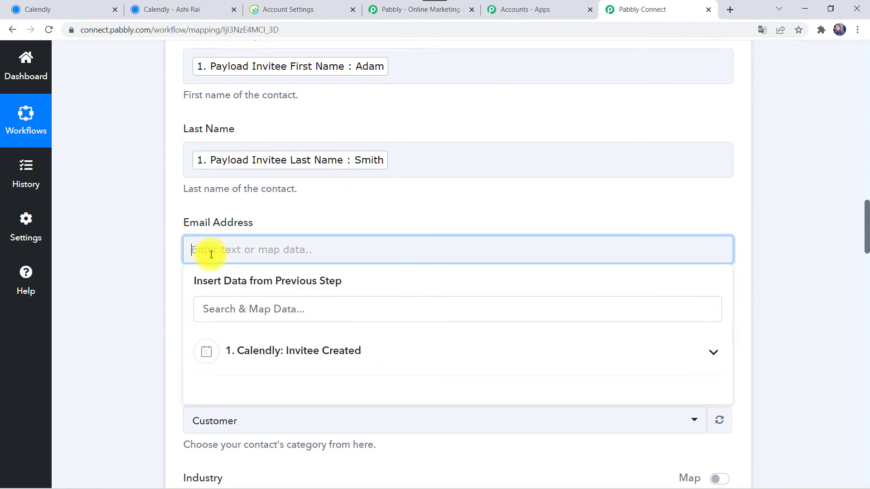
{"action": "left_click", "coordinate": [252, 352]}
{"action": "type", "text": "@"}
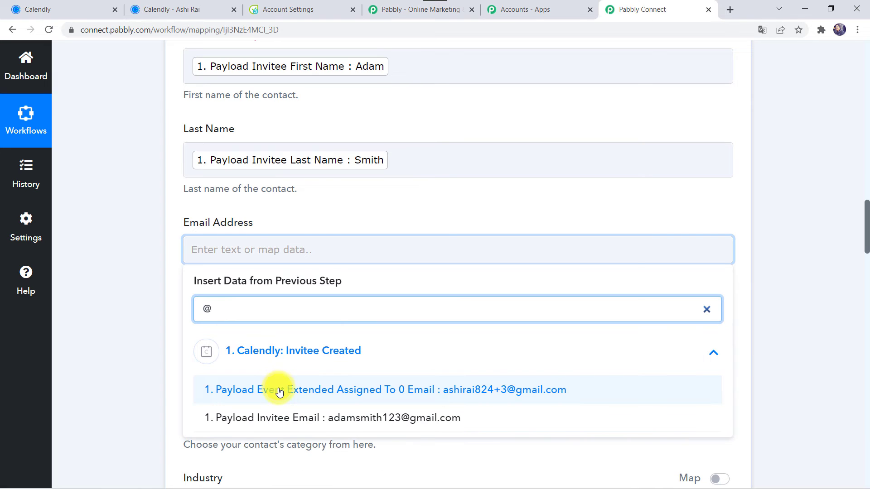
{"action": "left_click", "coordinate": [277, 417]}
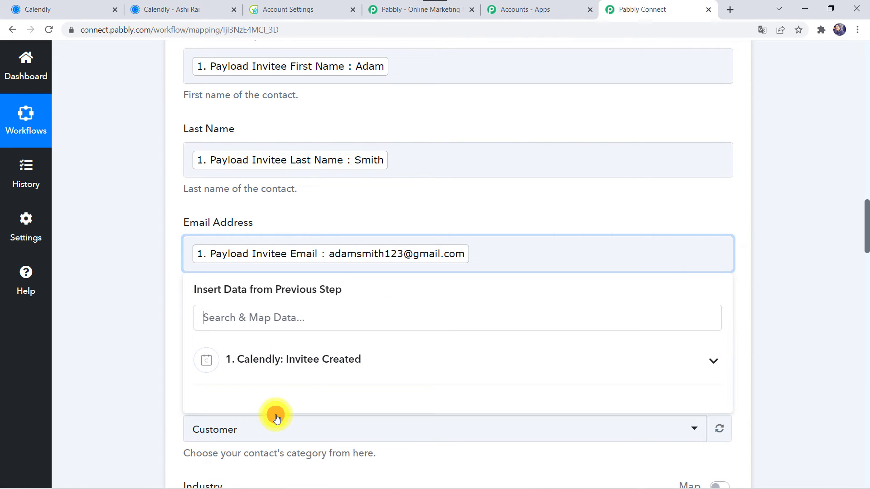
{"action": "left_click", "coordinate": [124, 319]}
{"action": "scroll", "coordinate": [135, 322], "scroll_direction": "down", "scroll_amount": 3}
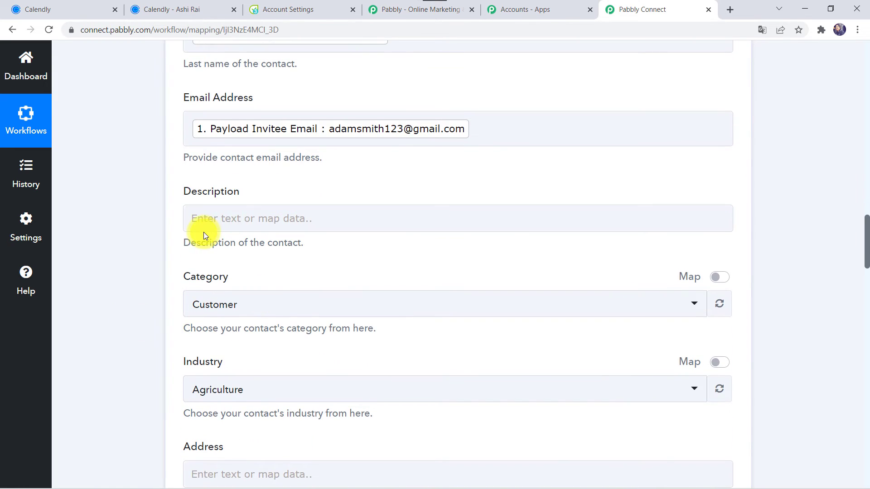
{"action": "left_click", "coordinate": [214, 215]}
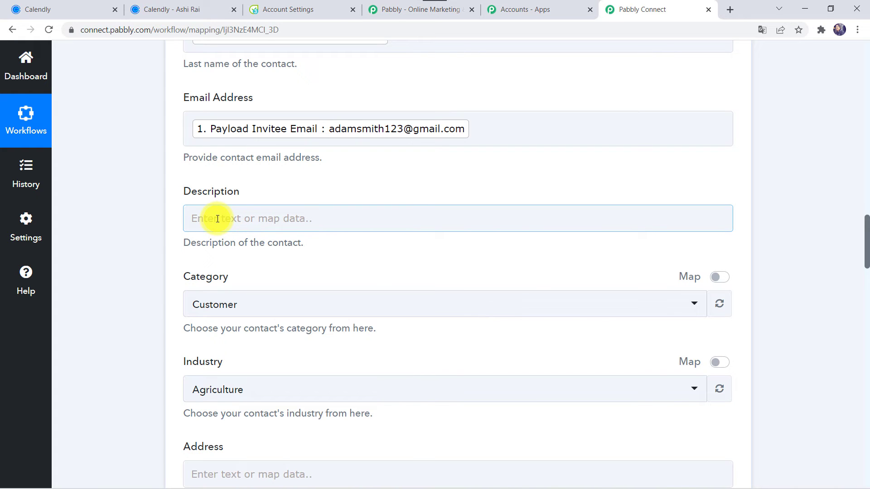
Keep Customer as the contact's Category.
{"action": "scroll", "coordinate": [128, 252], "scroll_direction": "down", "scroll_amount": 2}
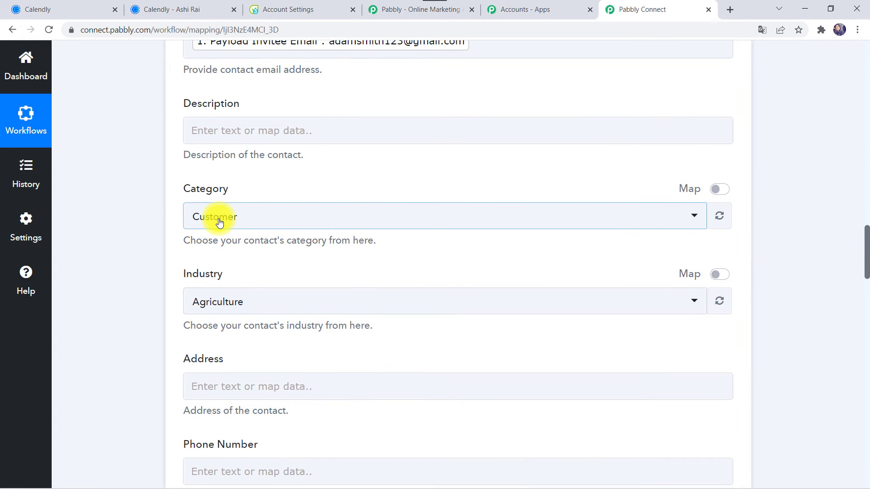
{"action": "left_click", "coordinate": [219, 222]}
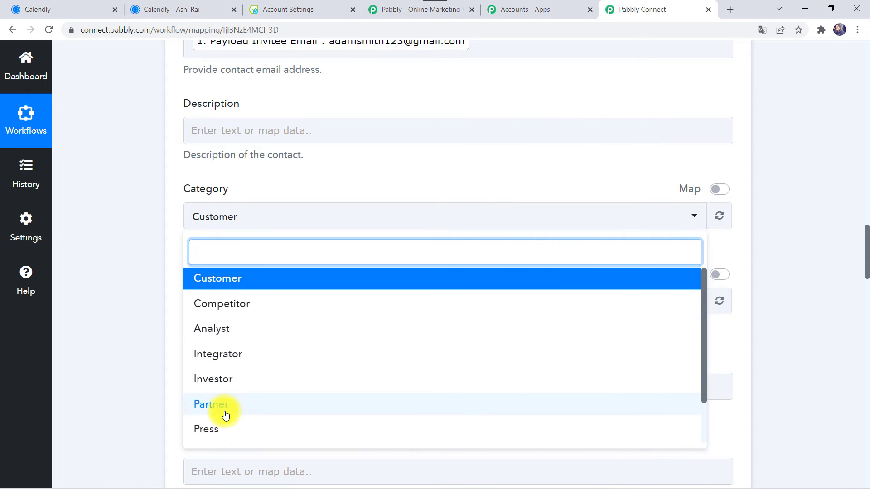
{"action": "scroll", "coordinate": [226, 415], "scroll_direction": "down", "scroll_amount": 2}
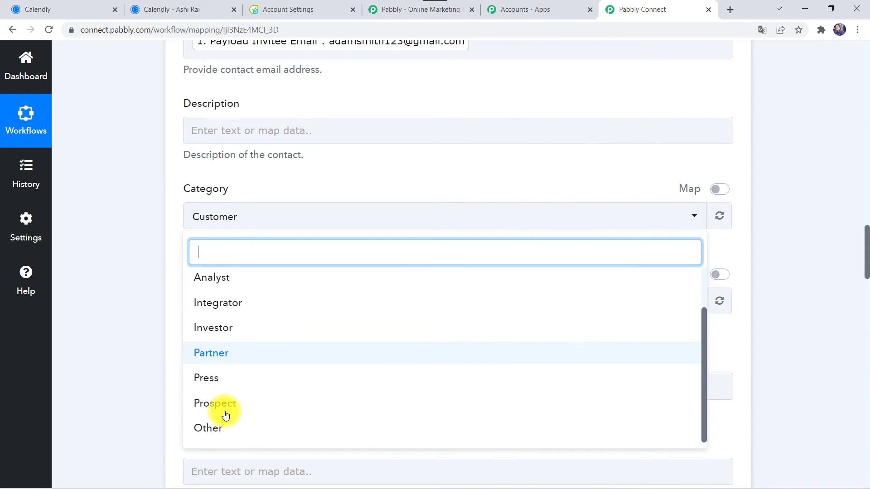
{"action": "scroll", "coordinate": [226, 413], "scroll_direction": "up", "scroll_amount": 2}
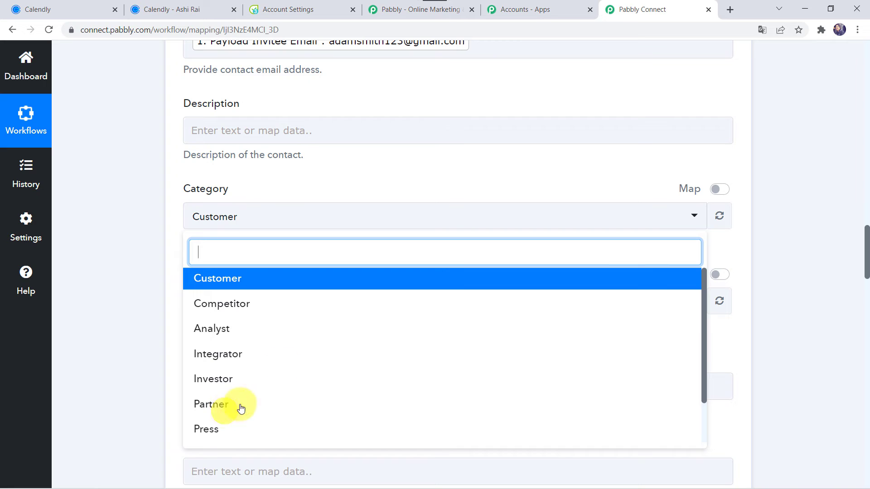
{"action": "left_click", "coordinate": [224, 288]}
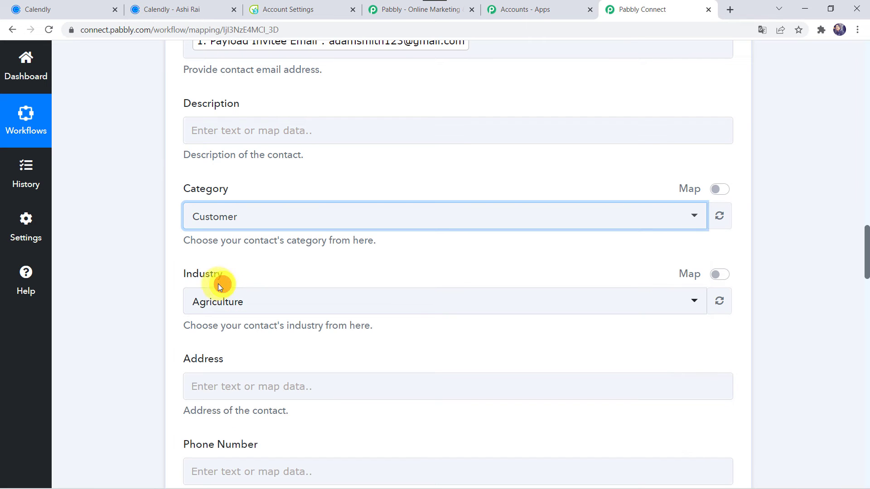
Set the contact's Industry to Technology.
{"action": "left_click", "coordinate": [237, 302]}
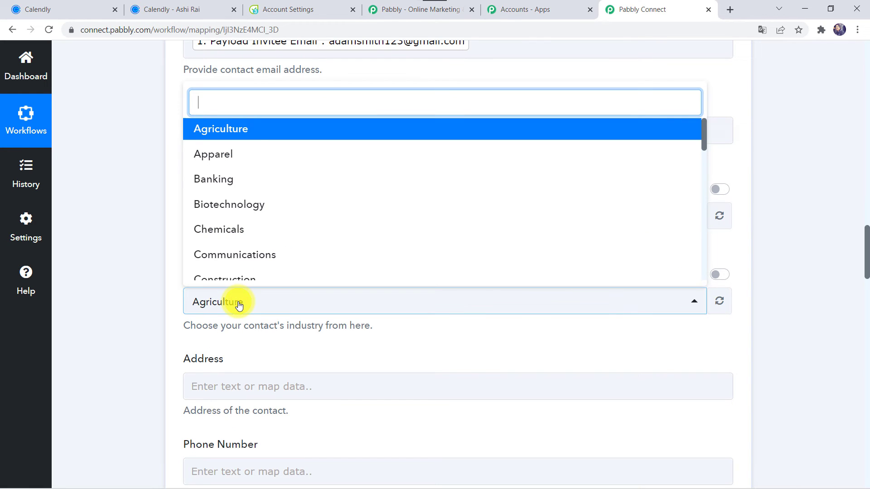
{"action": "type", "text": "Te"}
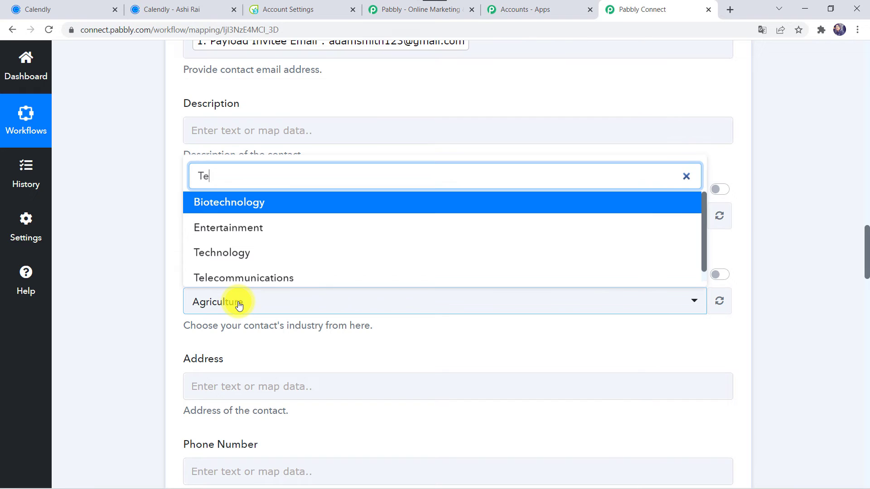
{"action": "left_click", "coordinate": [219, 254]}
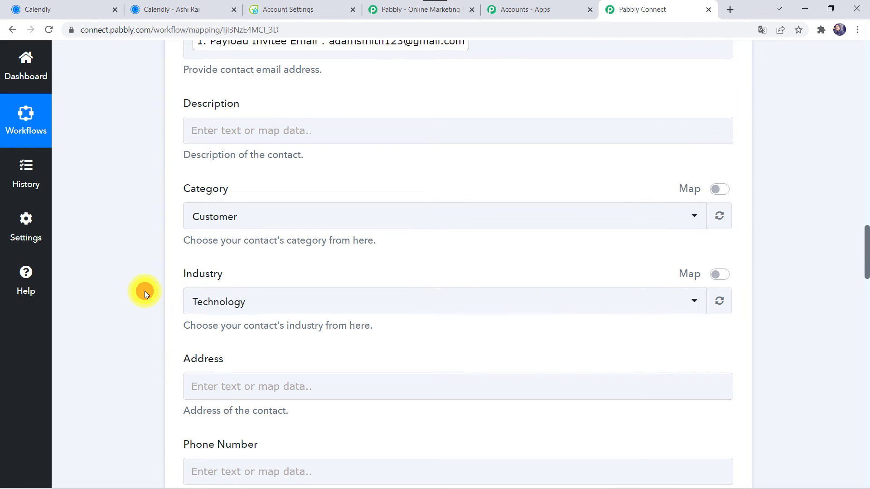
{"action": "scroll", "coordinate": [145, 291], "scroll_direction": "down", "scroll_amount": 4}
{"action": "left_click", "coordinate": [219, 180]}
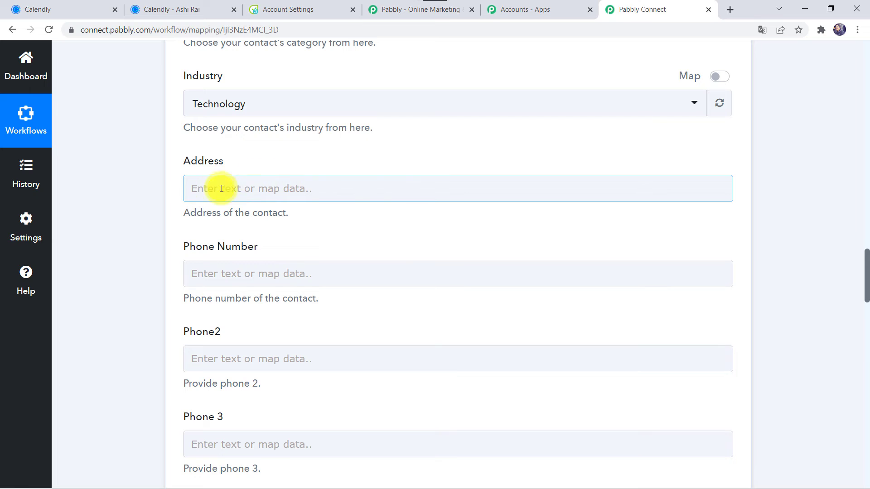
Map the Calendly event location phone into the Phone Number field.
{"action": "left_click", "coordinate": [197, 268]}
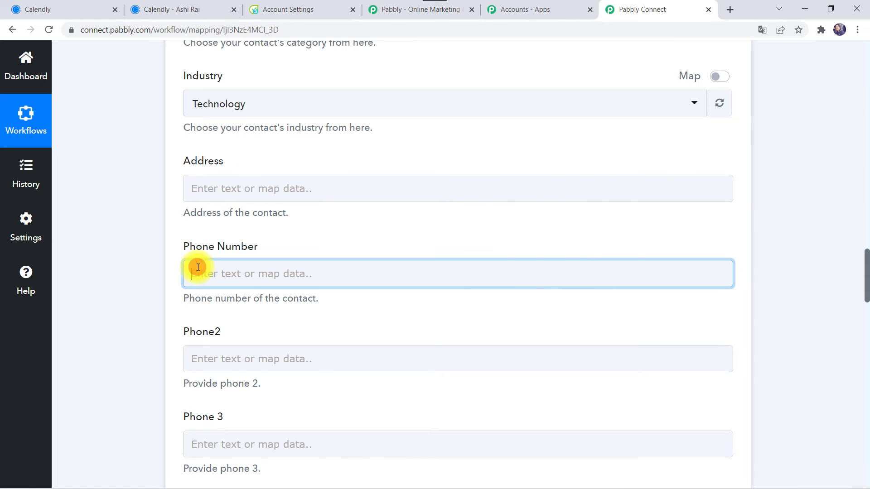
{"action": "left_click", "coordinate": [256, 381]}
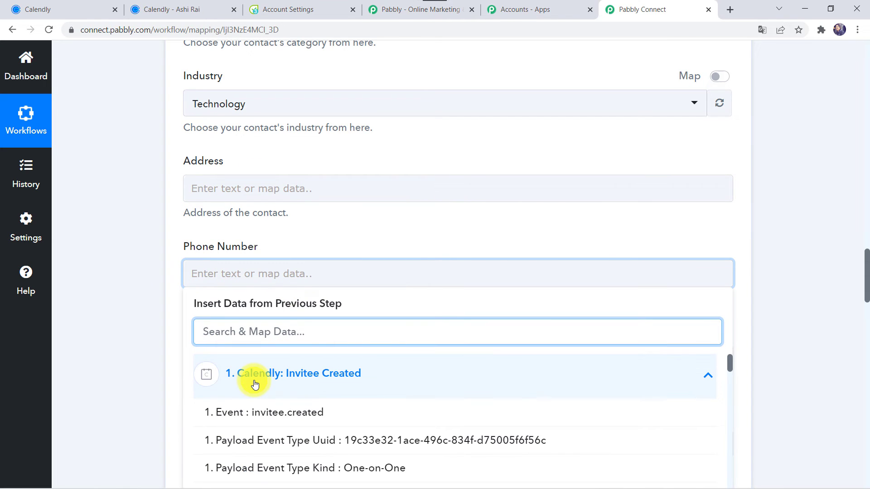
{"action": "type", "text": "88"}
{"action": "left_click", "coordinate": [271, 412]}
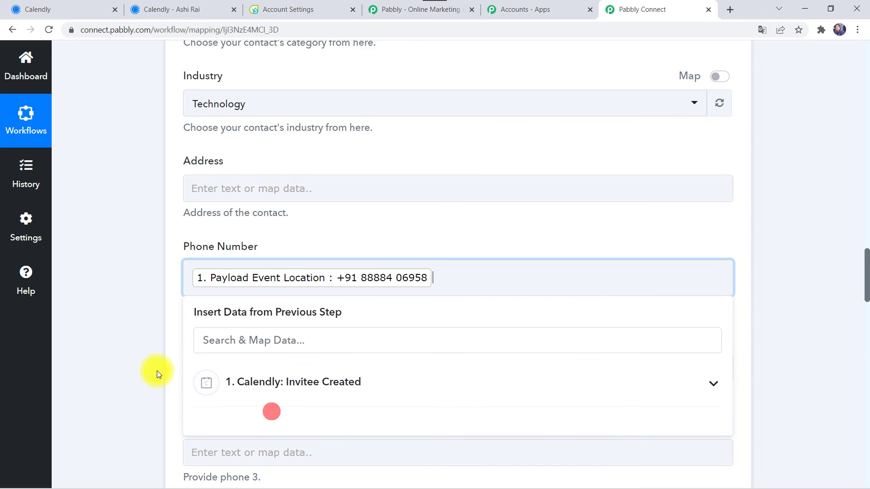
{"action": "left_click", "coordinate": [156, 370]}
Choose the account user as Owner ID for new contacts.
{"action": "scroll", "coordinate": [157, 370], "scroll_direction": "down", "scroll_amount": 4}
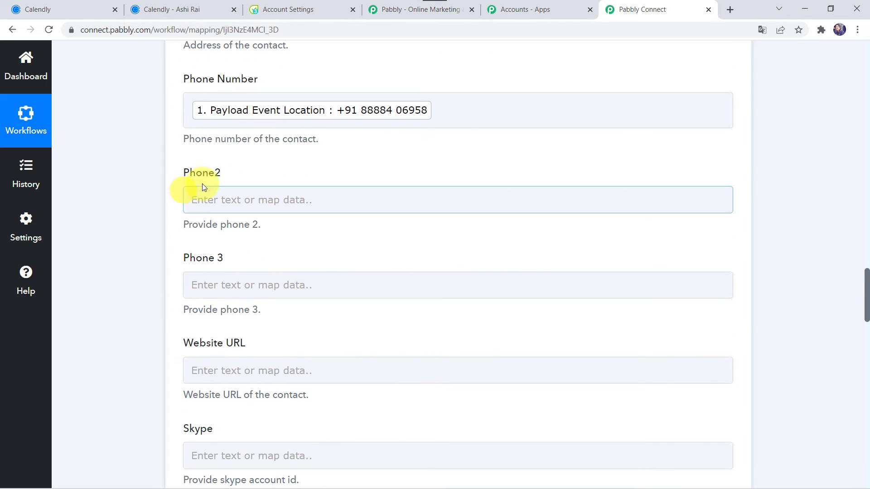
{"action": "scroll", "coordinate": [195, 324], "scroll_direction": "down", "scroll_amount": 7}
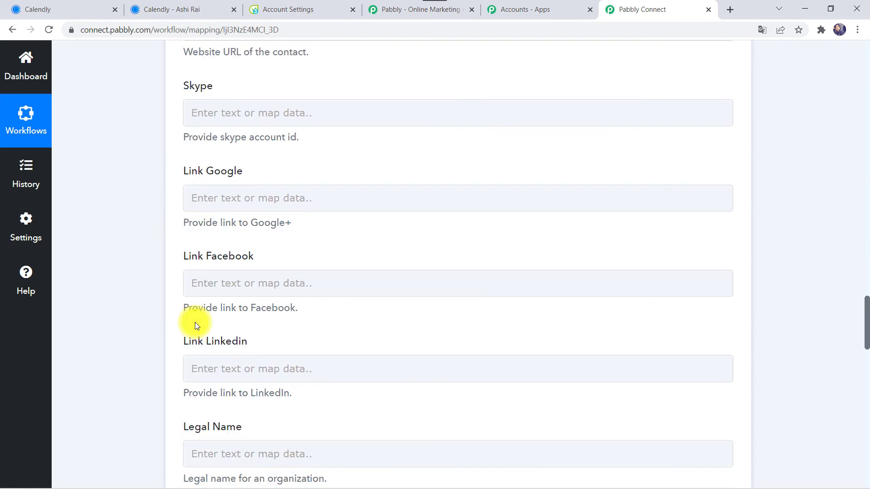
{"action": "scroll", "coordinate": [195, 322], "scroll_direction": "down", "scroll_amount": 13}
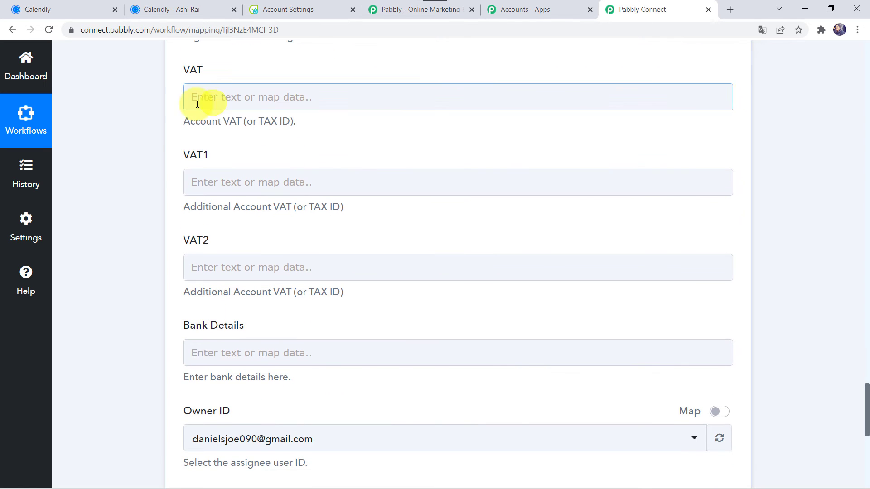
{"action": "scroll", "coordinate": [142, 332], "scroll_direction": "down", "scroll_amount": 3}
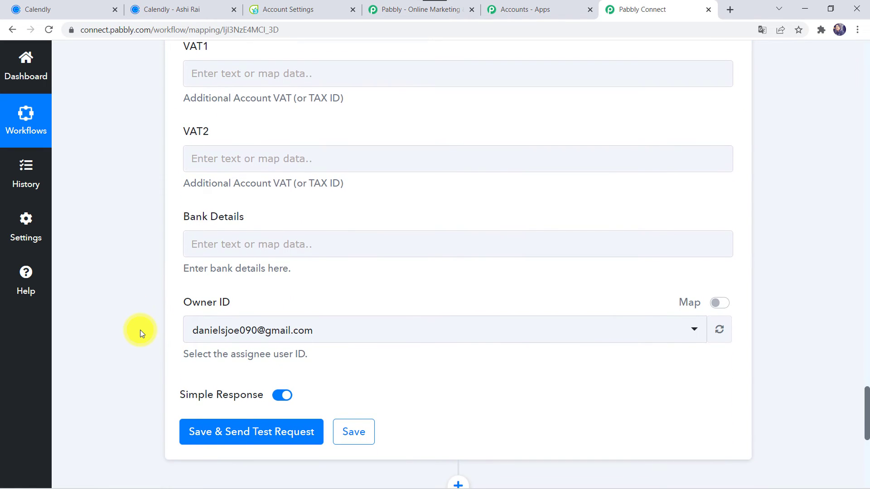
{"action": "left_click", "coordinate": [240, 238]}
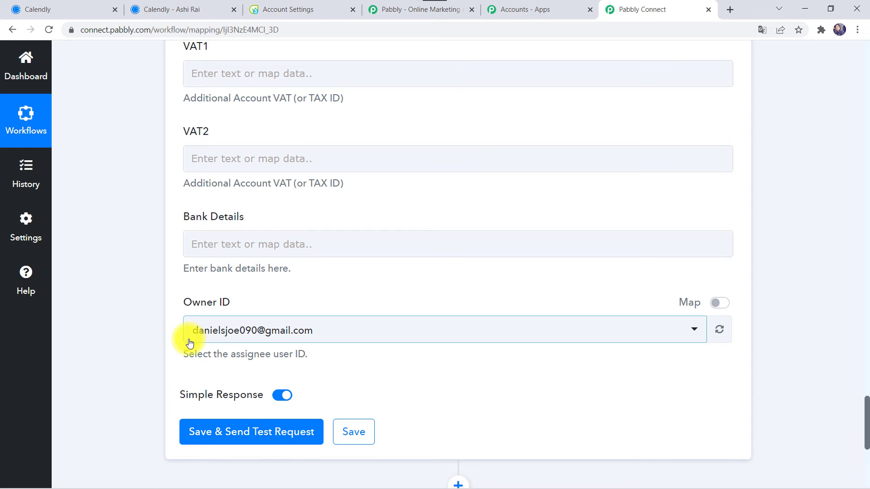
{"action": "left_click", "coordinate": [226, 340]}
{"action": "left_click", "coordinate": [224, 331]}
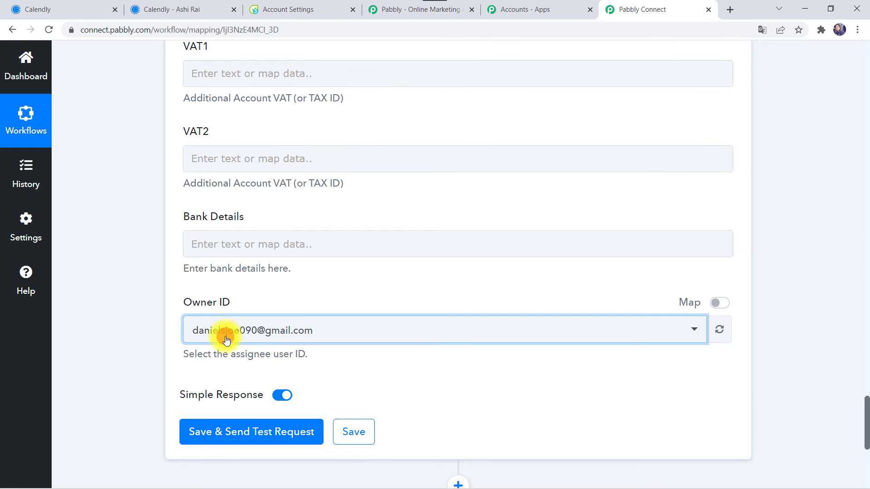
Save the Flowlu action, send a test request, and review the returned Response Ids 2 and 4.
{"action": "left_click", "coordinate": [213, 434]}
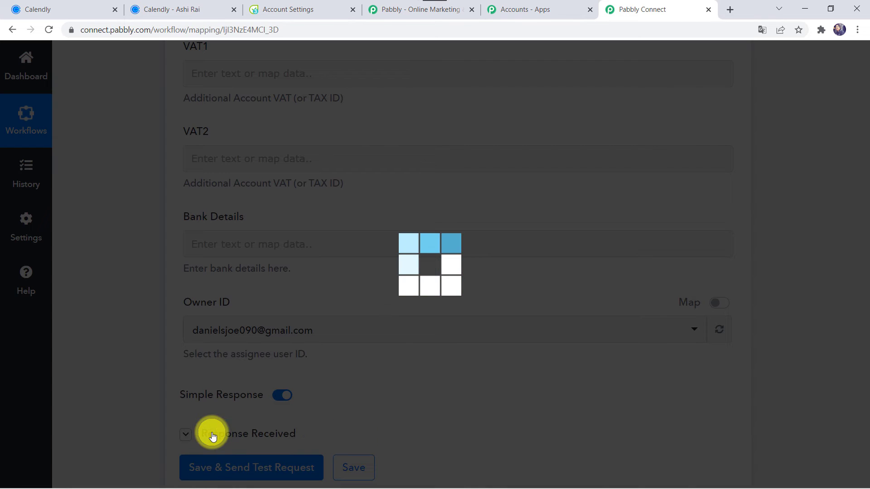
{"action": "scroll", "coordinate": [130, 400], "scroll_direction": "down", "scroll_amount": 5}
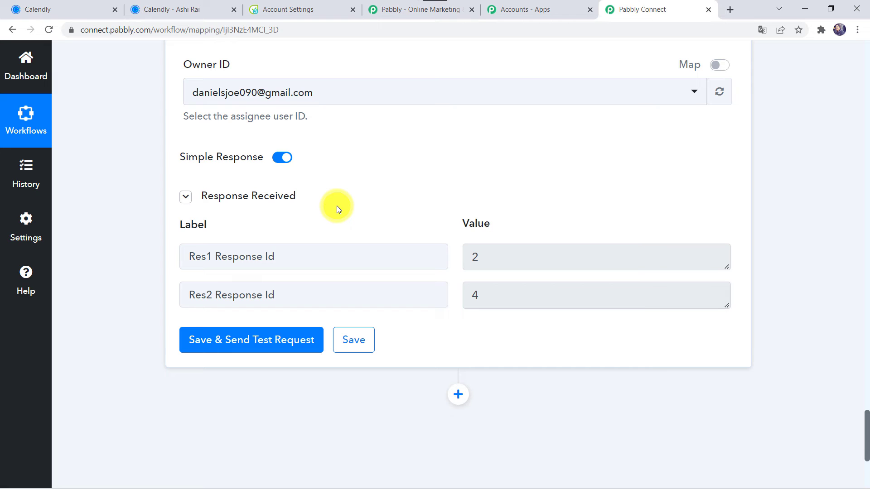
Open the CRM Contacts list in Flowlu.
{"action": "left_click", "coordinate": [313, 8]}
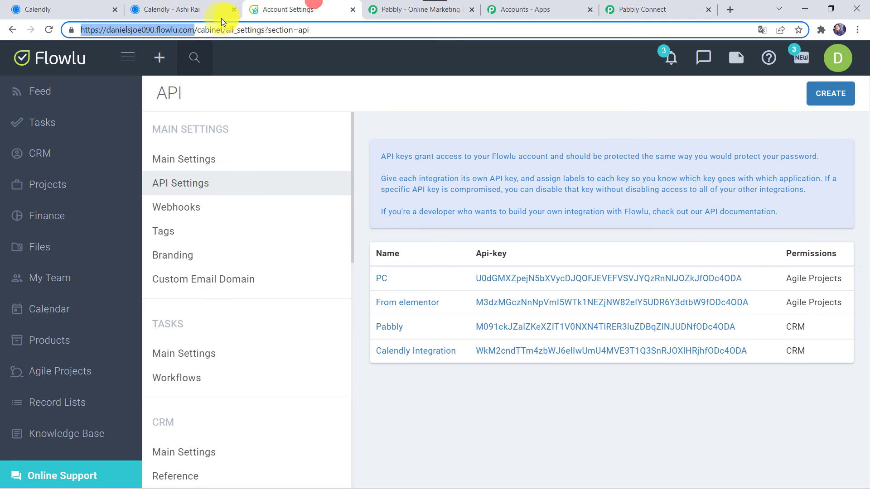
{"action": "left_click", "coordinate": [45, 154]}
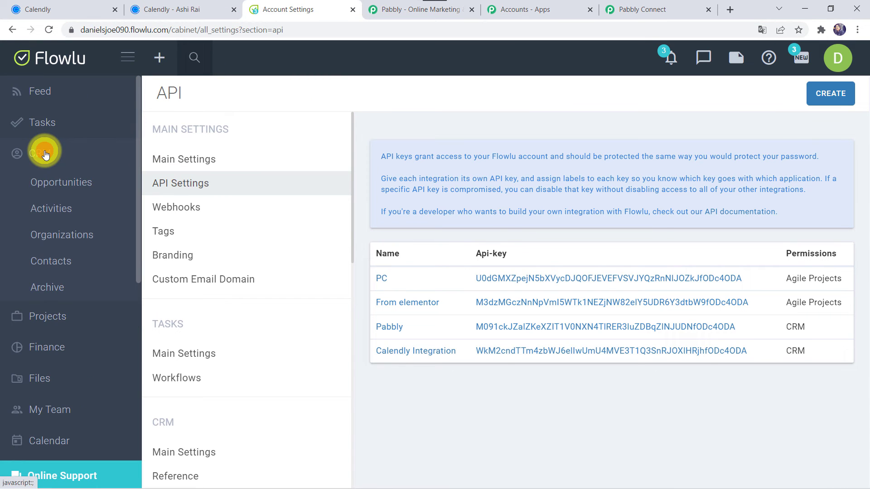
{"action": "left_click", "coordinate": [59, 262]}
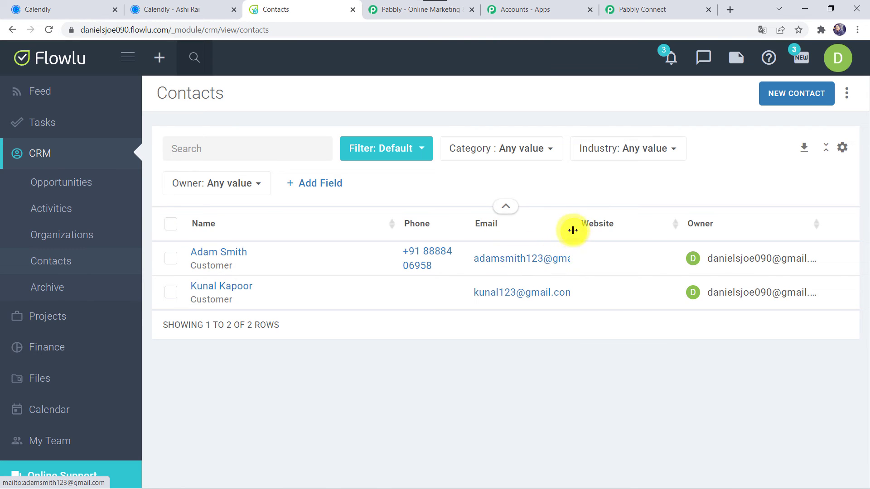
Widen the Email and Phone columns and narrow Name, then return to Pabbly Connect.
{"action": "left_click_drag", "start_coordinate": [572, 224], "coordinate": [616, 223]}
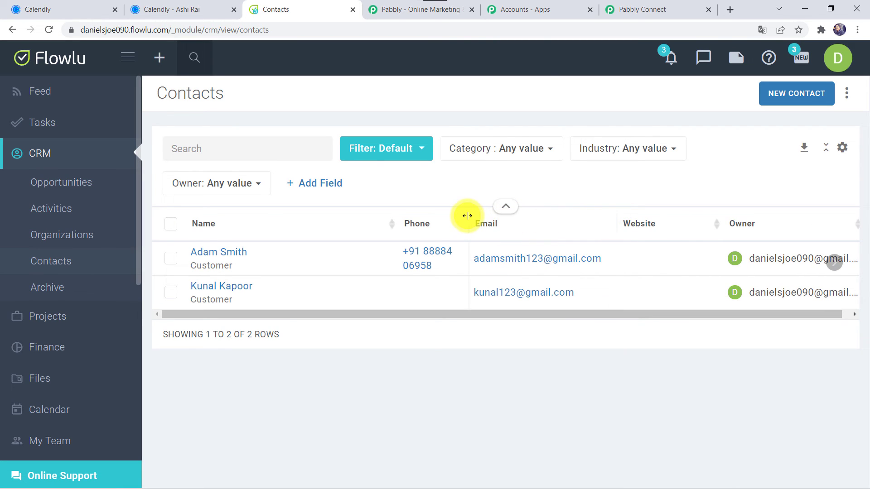
{"action": "left_click_drag", "start_coordinate": [467, 216], "coordinate": [539, 216]}
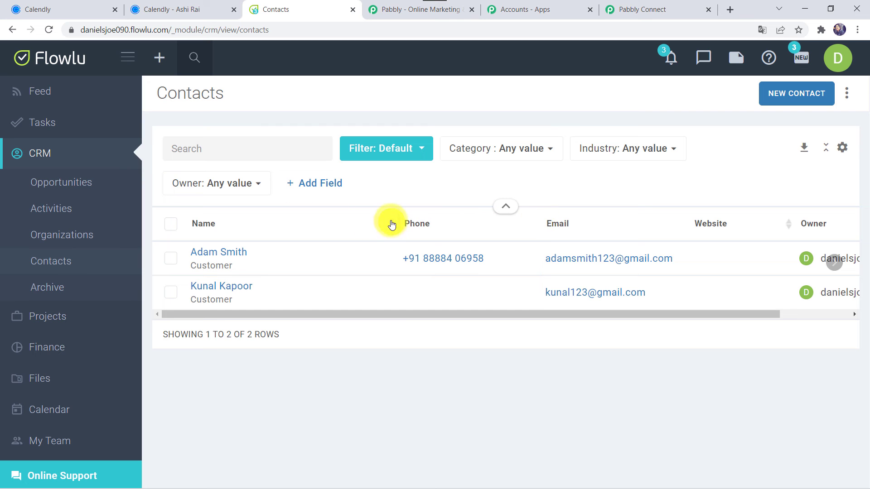
{"action": "left_click_drag", "start_coordinate": [397, 216], "coordinate": [339, 217]}
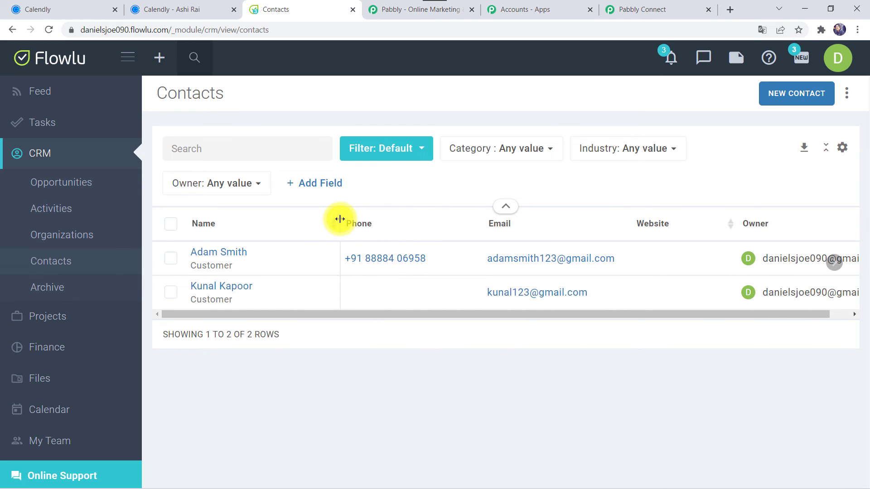
{"action": "left_click", "coordinate": [636, 6]}
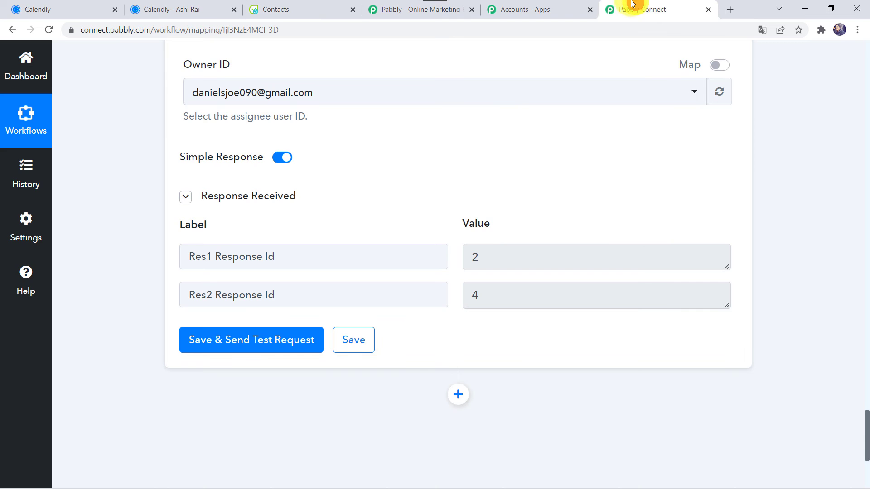
Save the workflow and switch to the Calendly event types page.
{"action": "left_click", "coordinate": [358, 344]}
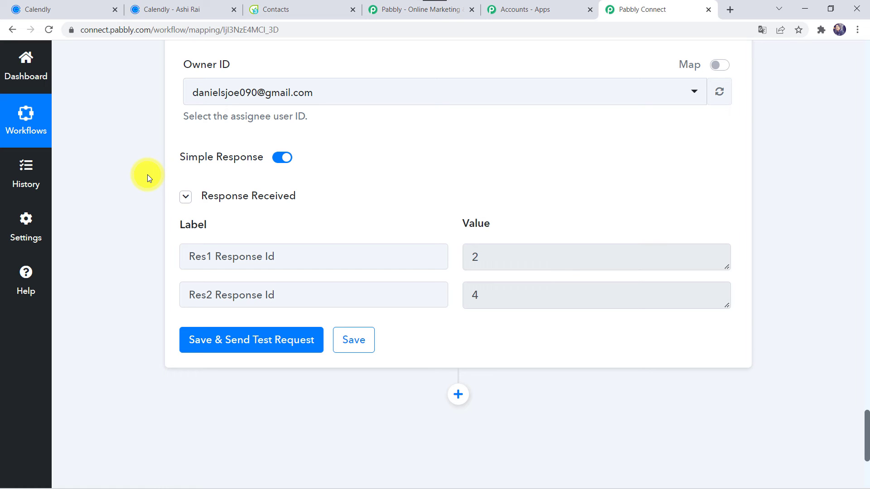
{"action": "left_click", "coordinate": [73, 10]}
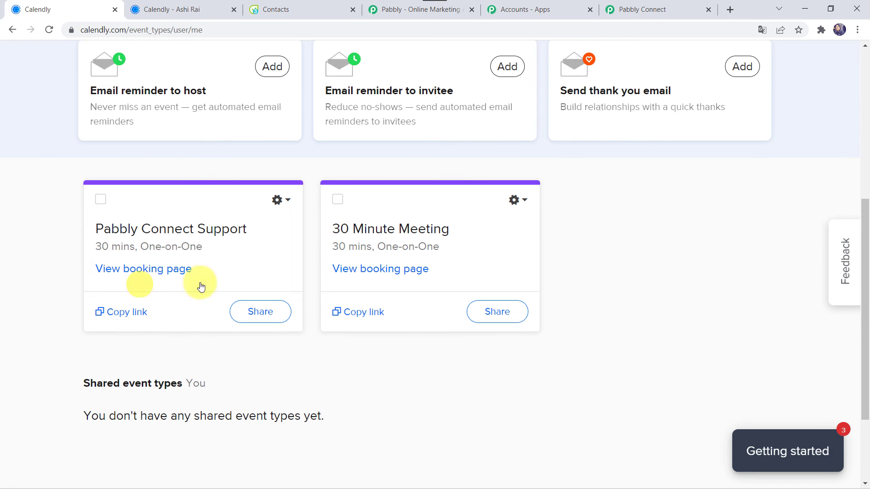
Choose the 10:00am slot on March 23 on the Pabbly Connect Support booking page.
{"action": "left_click", "coordinate": [164, 270]}
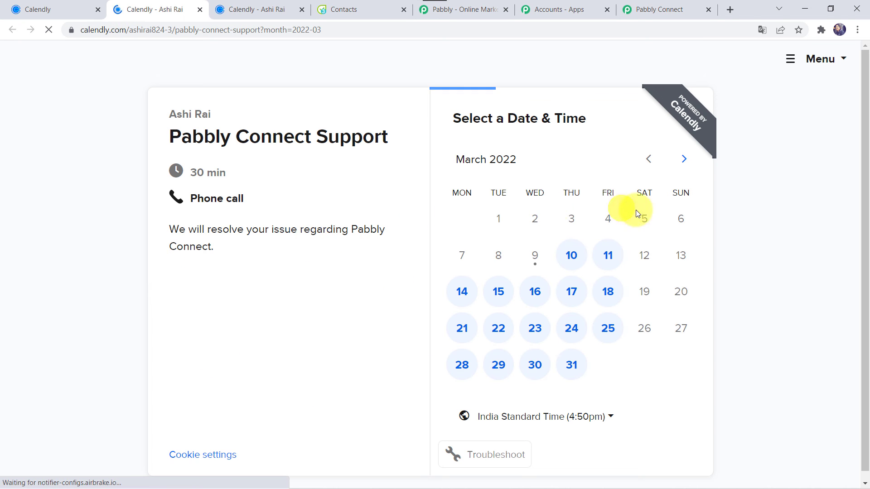
{"action": "left_click", "coordinate": [534, 335]}
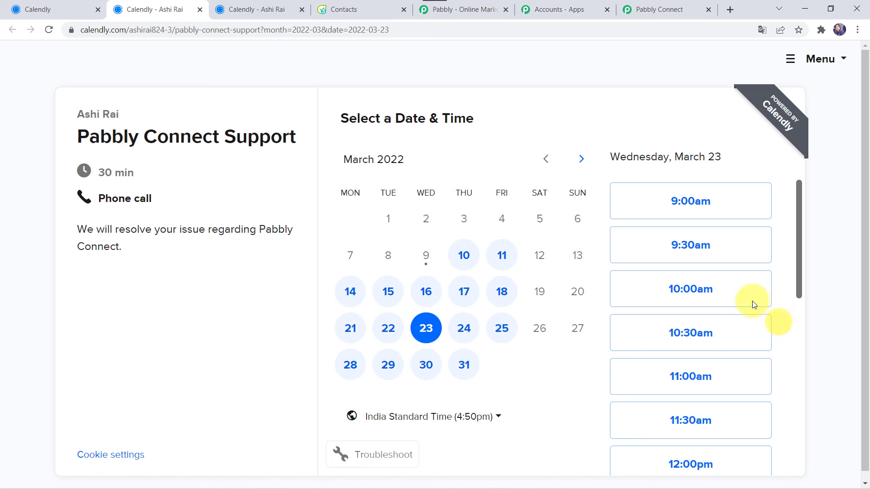
{"action": "left_click", "coordinate": [699, 302]}
{"action": "left_click", "coordinate": [746, 294]}
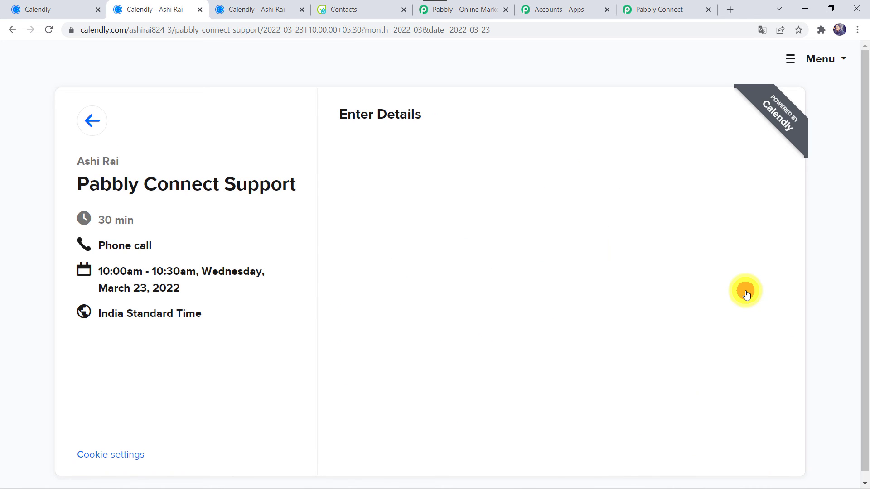
Enter the invitee's name, email and phone number and schedule the event.
{"action": "left_click", "coordinate": [351, 172]}
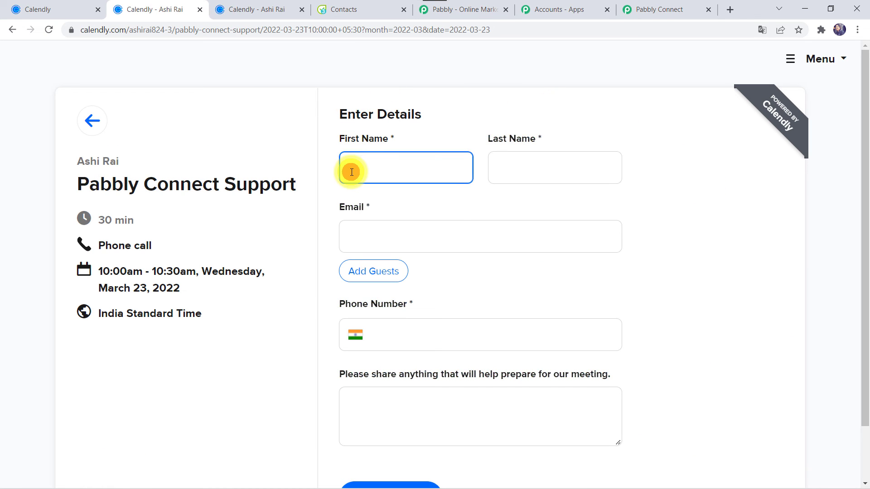
{"action": "key", "text": "Tab"}
{"action": "type", "text": "A"}
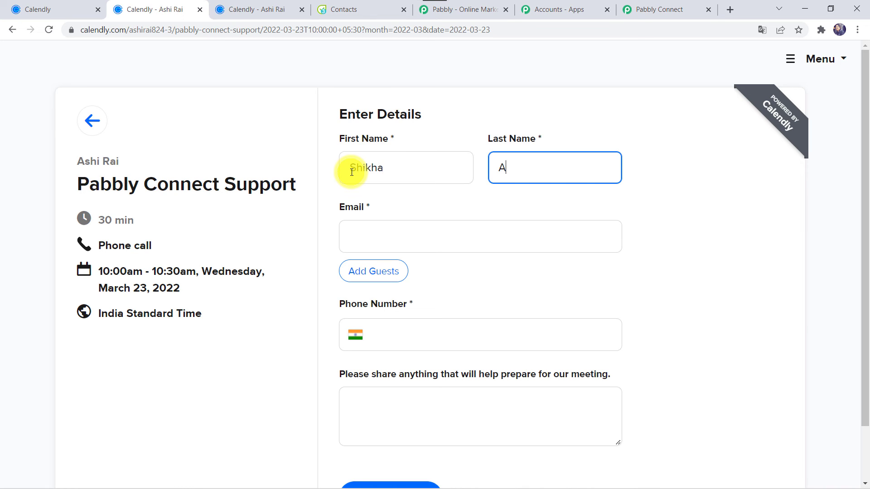
{"action": "key", "text": "Tab"}
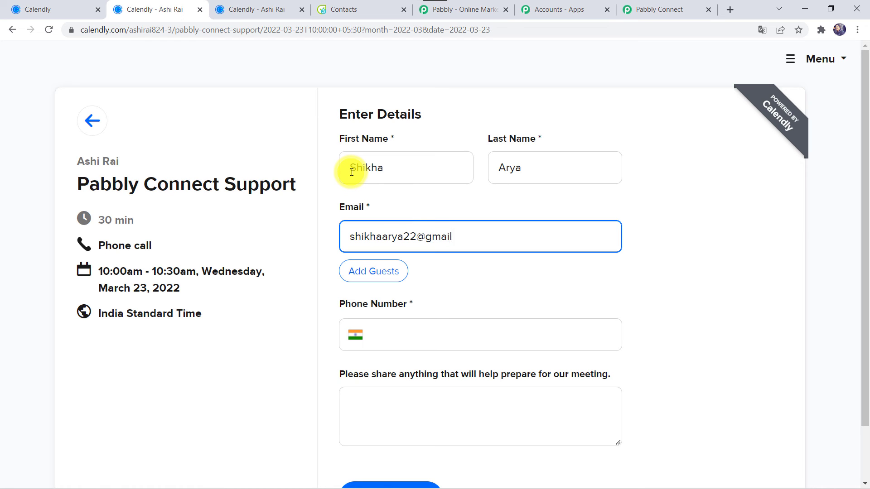
{"action": "key", "text": "Tab"}
{"action": "key", "text": "Tab"}
{"action": "key", "text": "Tab"}
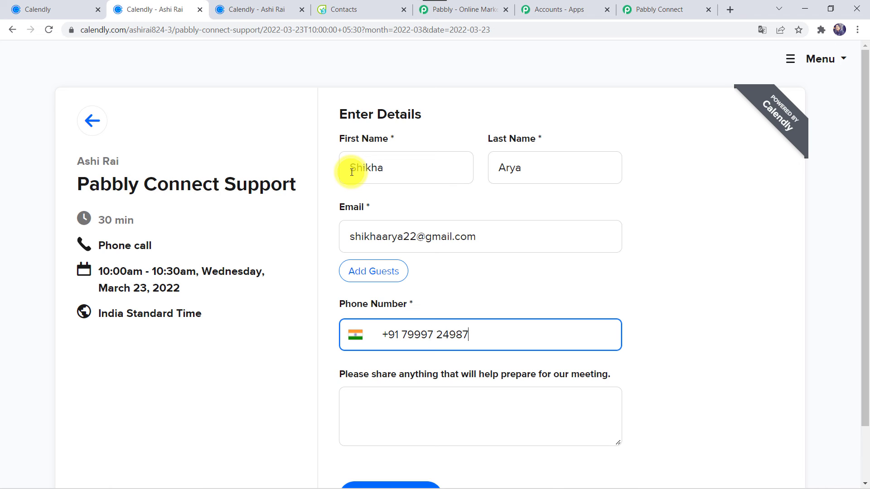
{"action": "scroll", "coordinate": [351, 172], "scroll_direction": "down", "scroll_amount": 2}
{"action": "left_click", "coordinate": [388, 441]}
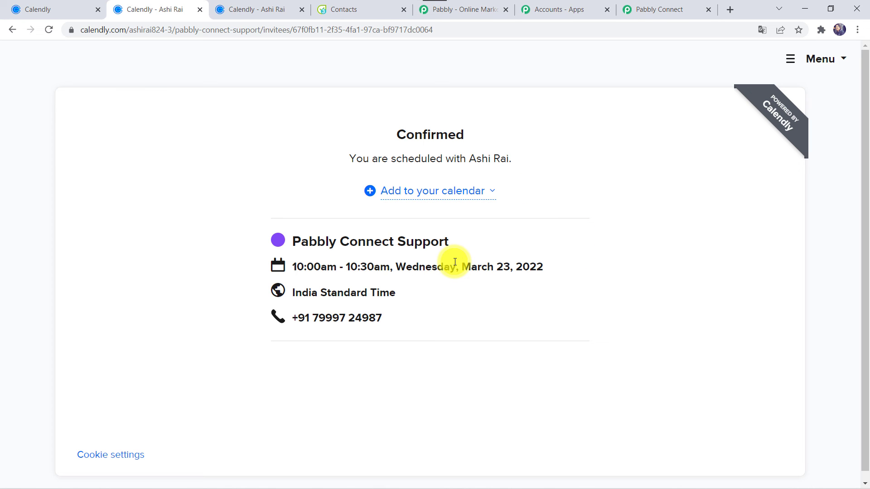
Reload Flowlu's contacts list to confirm the third contact, then return to Pabbly Connect.
{"action": "left_click", "coordinate": [344, 6]}
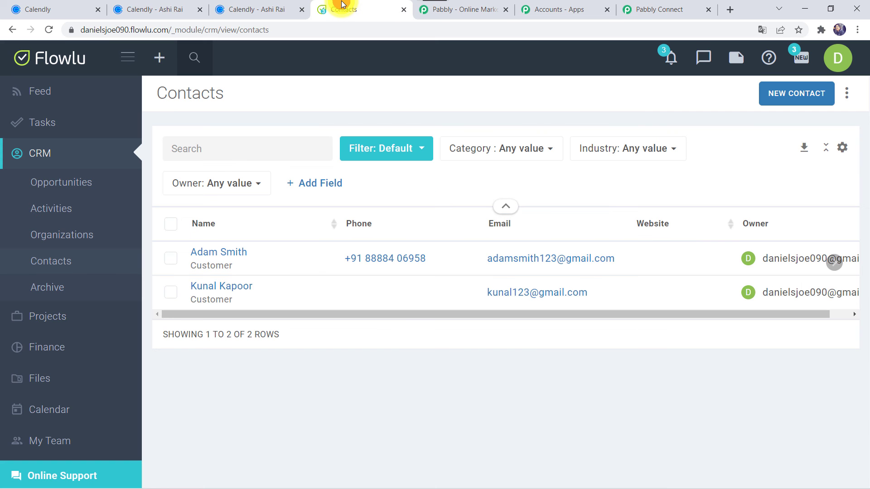
{"action": "left_click", "coordinate": [53, 31]}
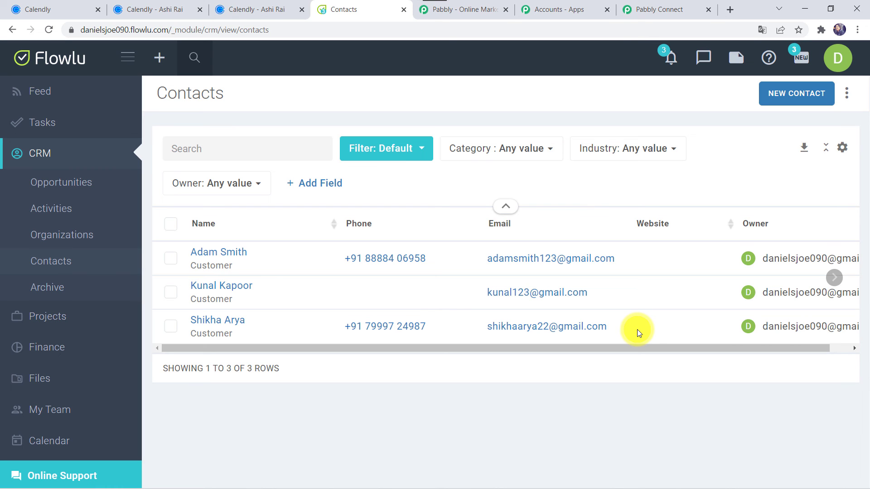
{"action": "left_click", "coordinate": [664, 7]}
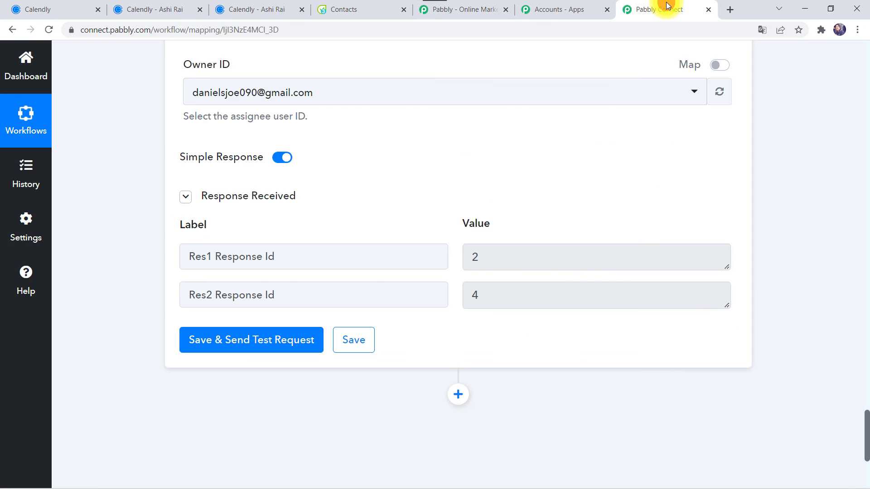
Collapse the Flowlu Create CRM Account action and the Calendly Invitee Created trigger into compact headers.
{"action": "scroll", "coordinate": [411, 175], "scroll_direction": "up", "scroll_amount": 15}
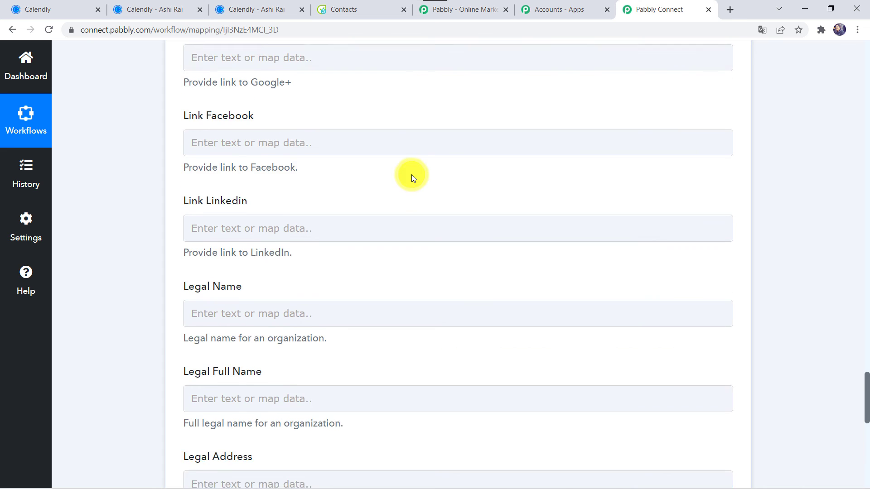
{"action": "scroll", "coordinate": [411, 175], "scroll_direction": "up", "scroll_amount": 20}
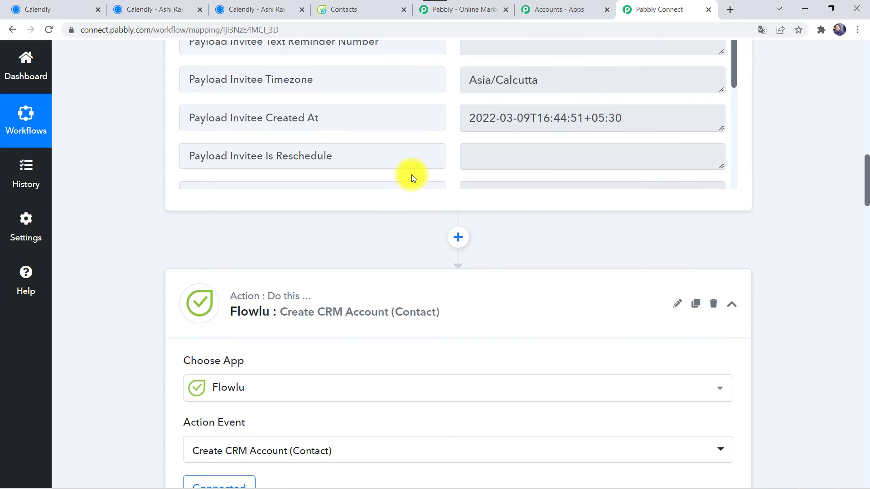
{"action": "left_click", "coordinate": [380, 322]}
{"action": "scroll", "coordinate": [379, 323], "scroll_direction": "up", "scroll_amount": 10}
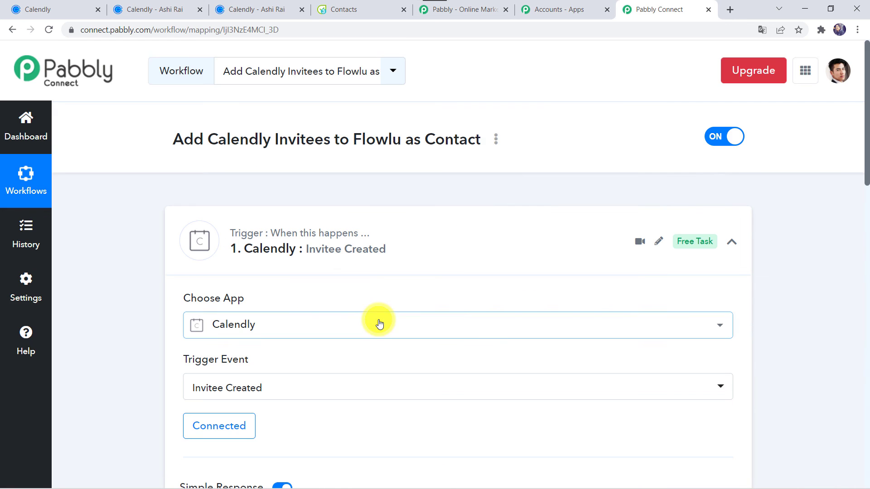
{"action": "left_click", "coordinate": [400, 236]}
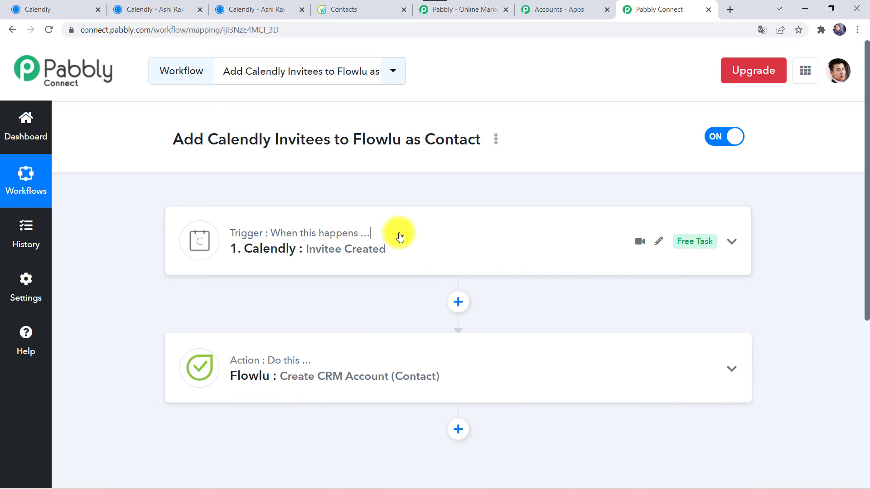